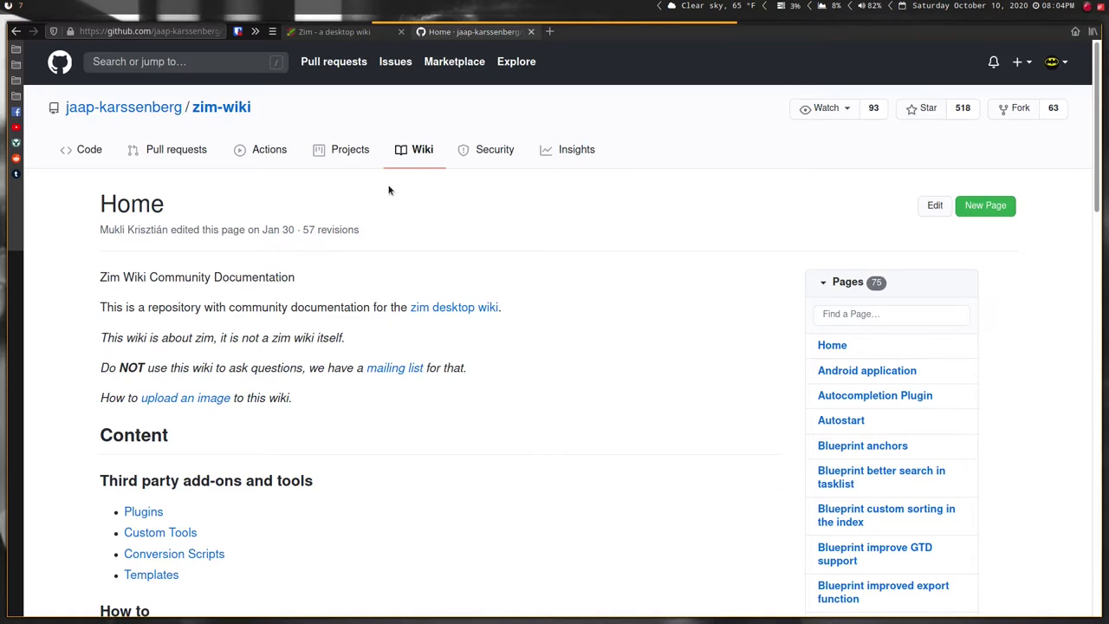
Switch to the 'Zim - a desktop wiki' tab in Firefox and zoom the page in
left_click(356, 33)
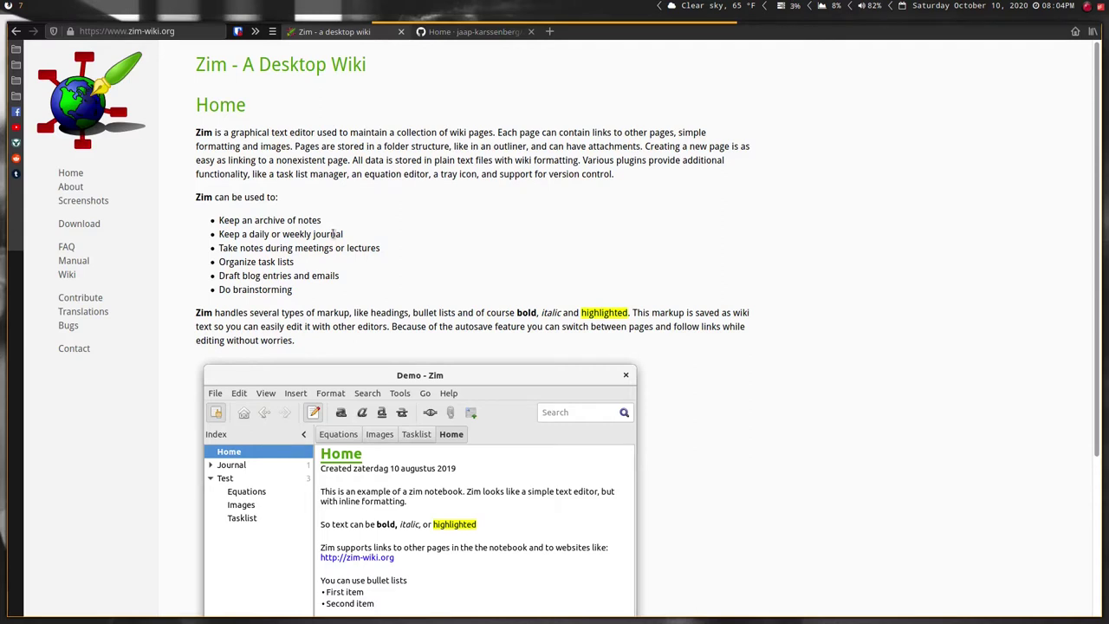
key("ctrl+plus")
key("ctrl+plus")
key("ctrl+plus")
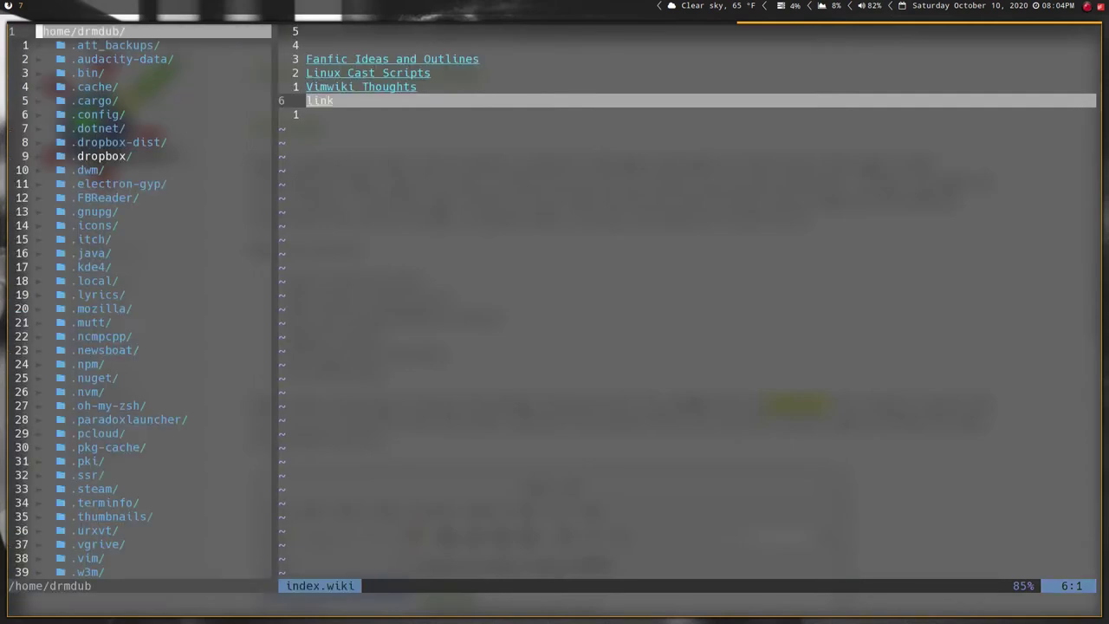
Move down the NERDTree home listing past .dwm, .itch, Desktop and Telegram Desktop toward vimwiki
key("j")
key("j")
key("j")
key("j")
key("j")
key("j")
key("j")
key("j")
key("j")
key("j")
key("j")
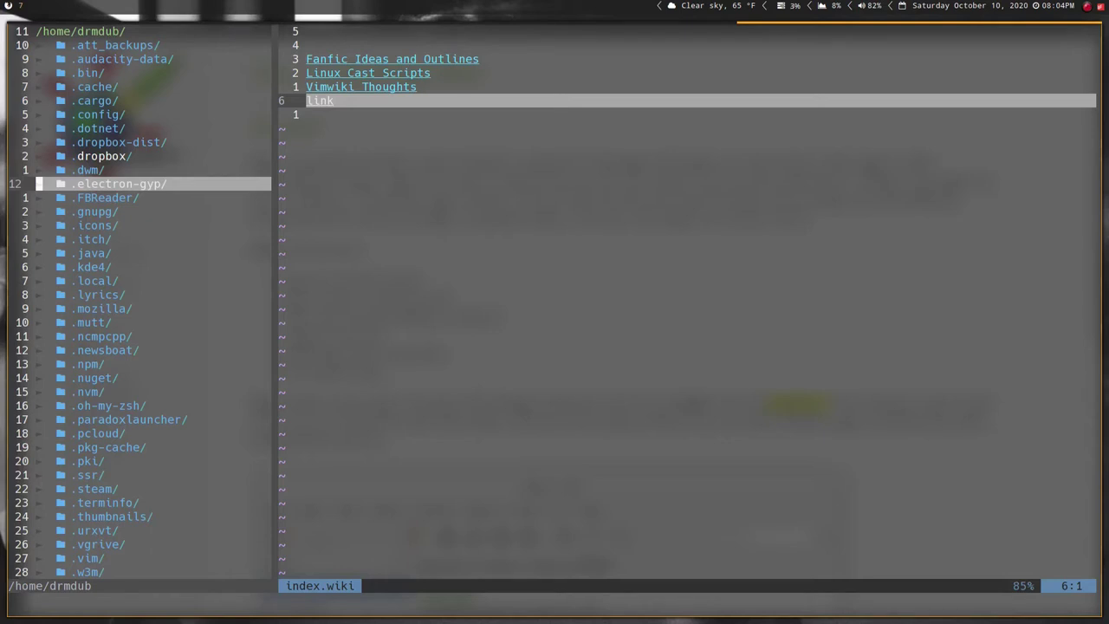
key("k")
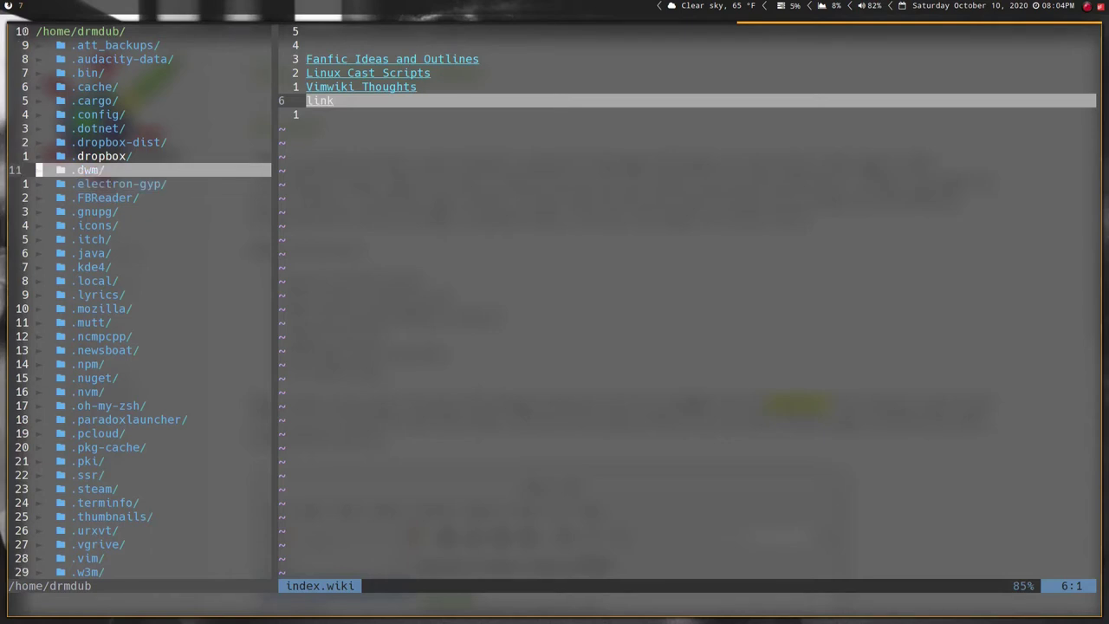
key("l")
key("j")
key("j")
key("j")
key("j")
key("j")
key("j")
key("j")
key("j")
key("j")
key("j")
key("j")
key("j")
key("j")
key("j")
key("j")
key("j")
key("j")
key("j")
key("j")
key("j")
key("j")
key("j")
key("j")
key("j")
key("j")
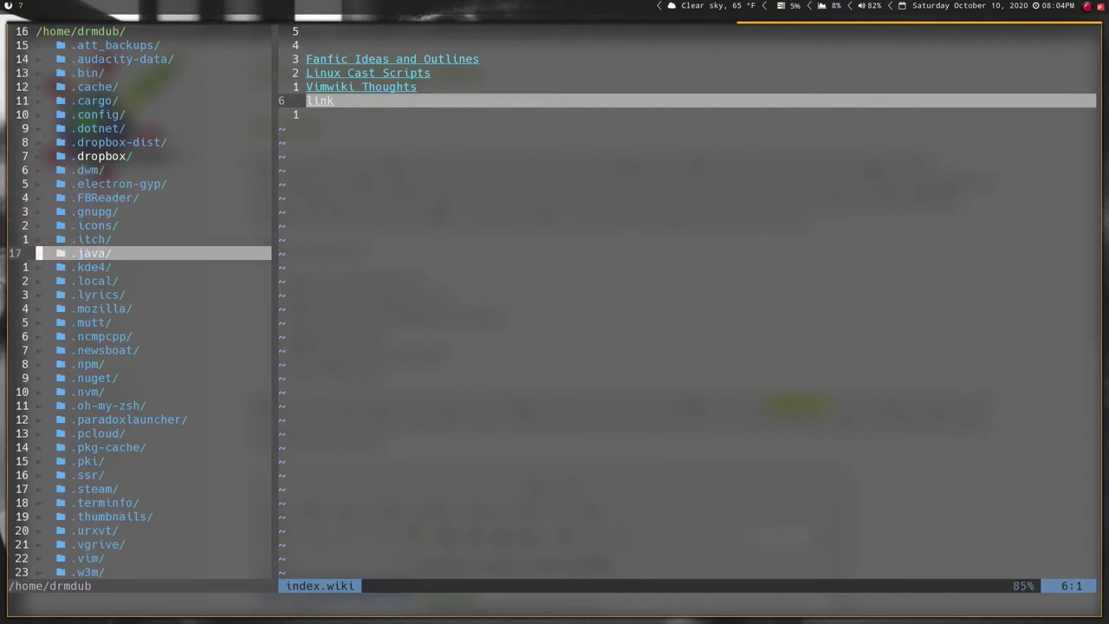
key("j")
key("j")
key("j")
key("j")
key("j")
key("j")
key("j")
key("j")
key("j")
key("j")
key("j")
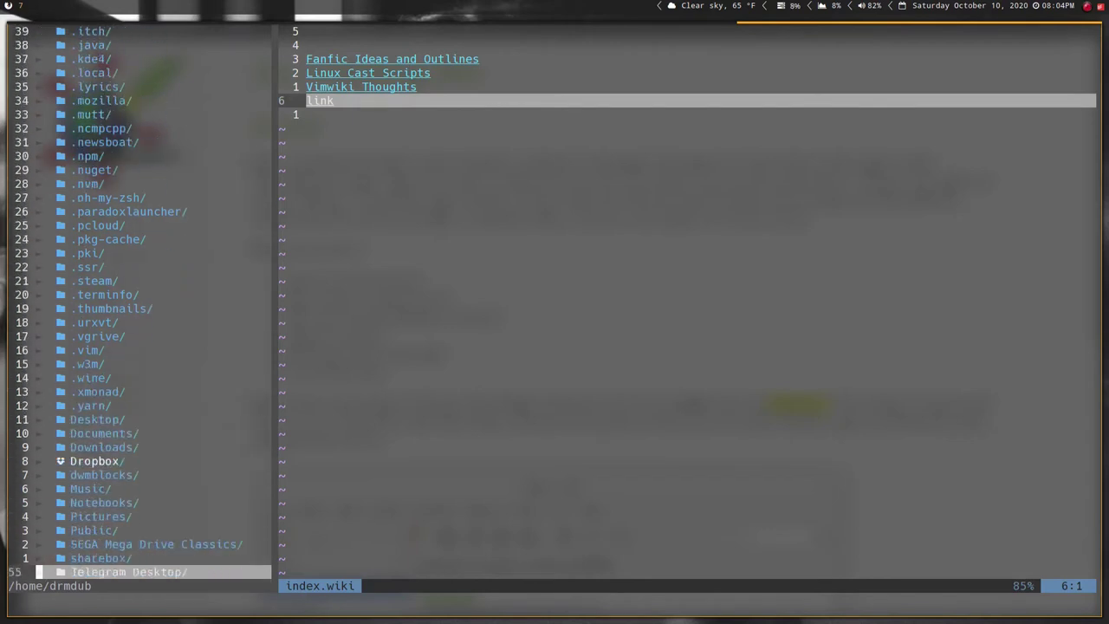
key("j")
key("k")
key("k")
key("k")
key("j")
key("j")
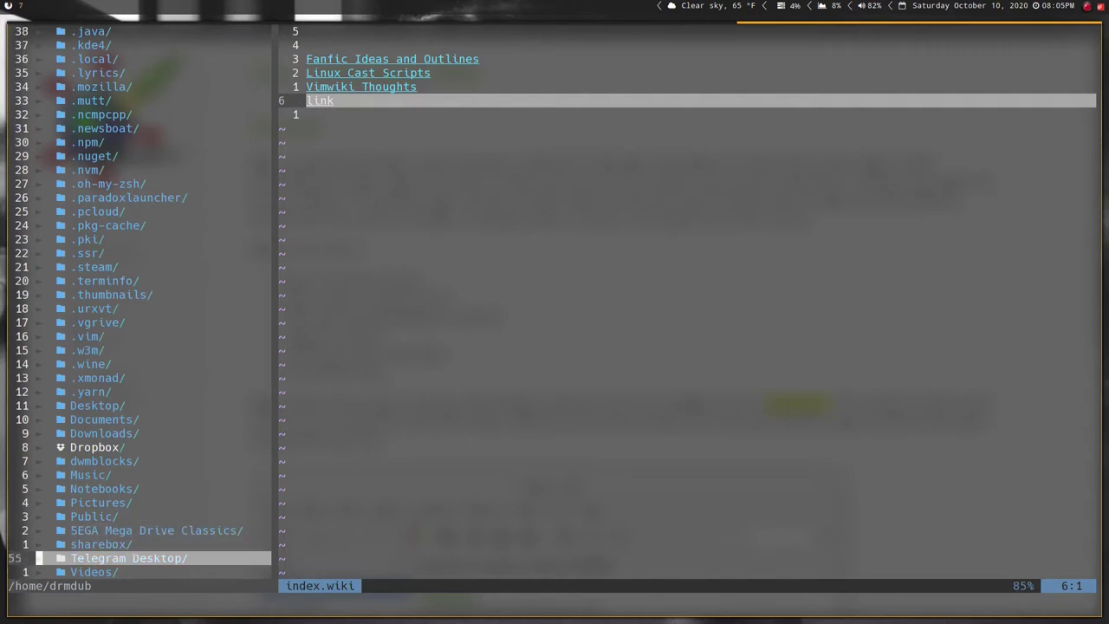
Expand the vimwiki folder and move among its files up to Kate Time Travel AU.wiki
key("j")
key("j")
key("j")
key("k")
key("Return")
key("j")
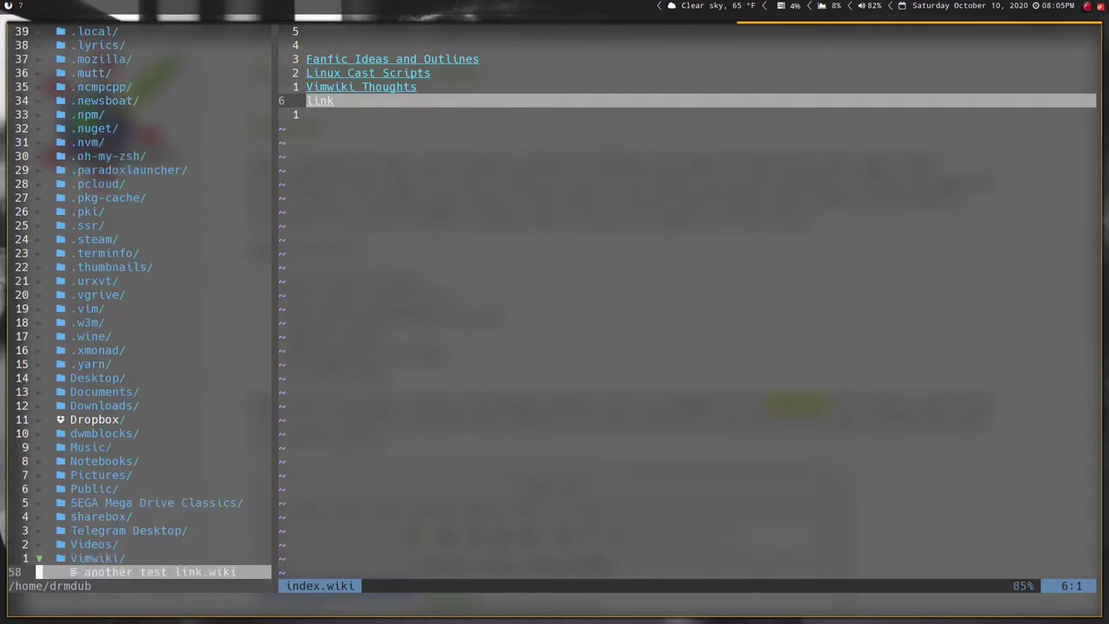
key("j")
key("j")
key("j")
key("j")
key("j")
key("j")
key("j")
key("j")
key("j")
key("j")
key("j")
key("j")
key("j")
key("j")
key("j")
key("j")
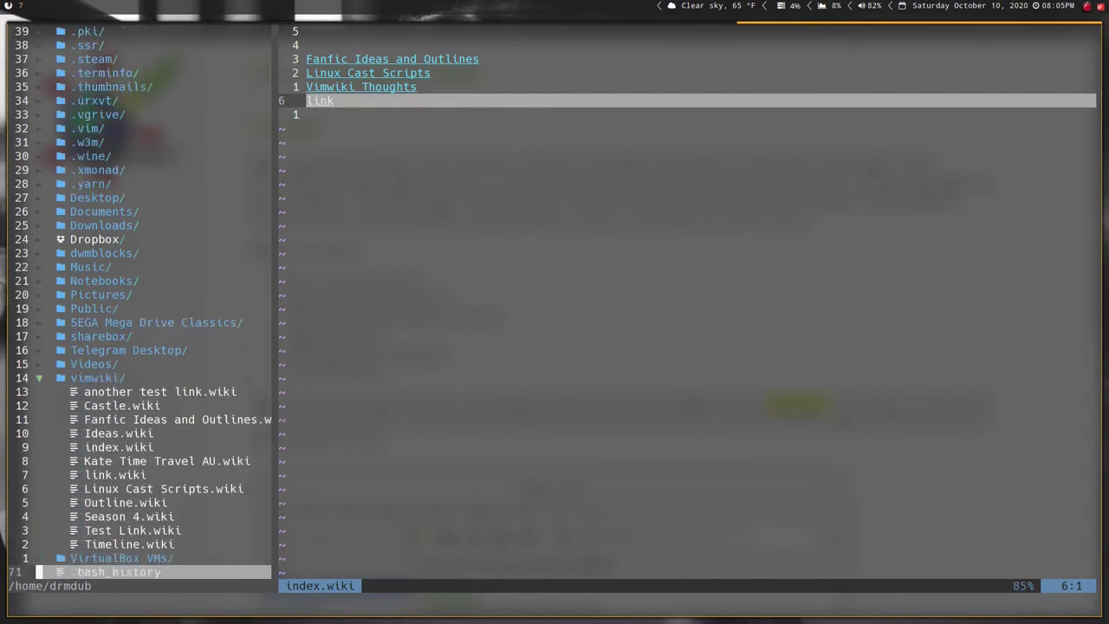
key("j")
key("j")
key("j")
key("k")
key("k")
key("k")
key("k")
key("k")
key("k")
key("k")
key("k")
key("k")
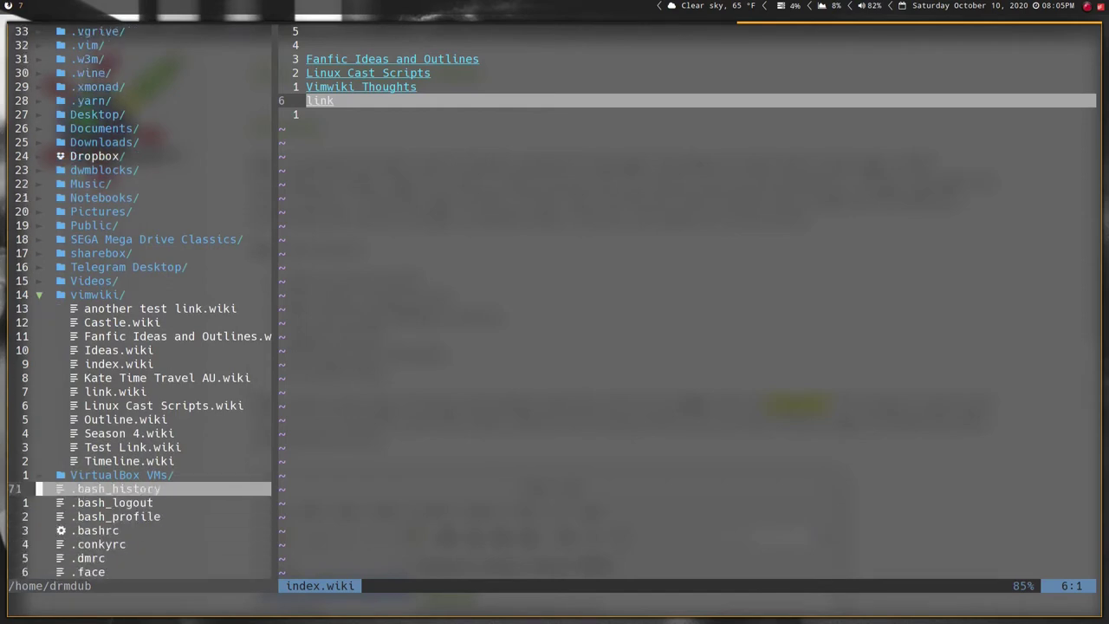
key("k")
key("k")
key("k")
key("k")
key("k")
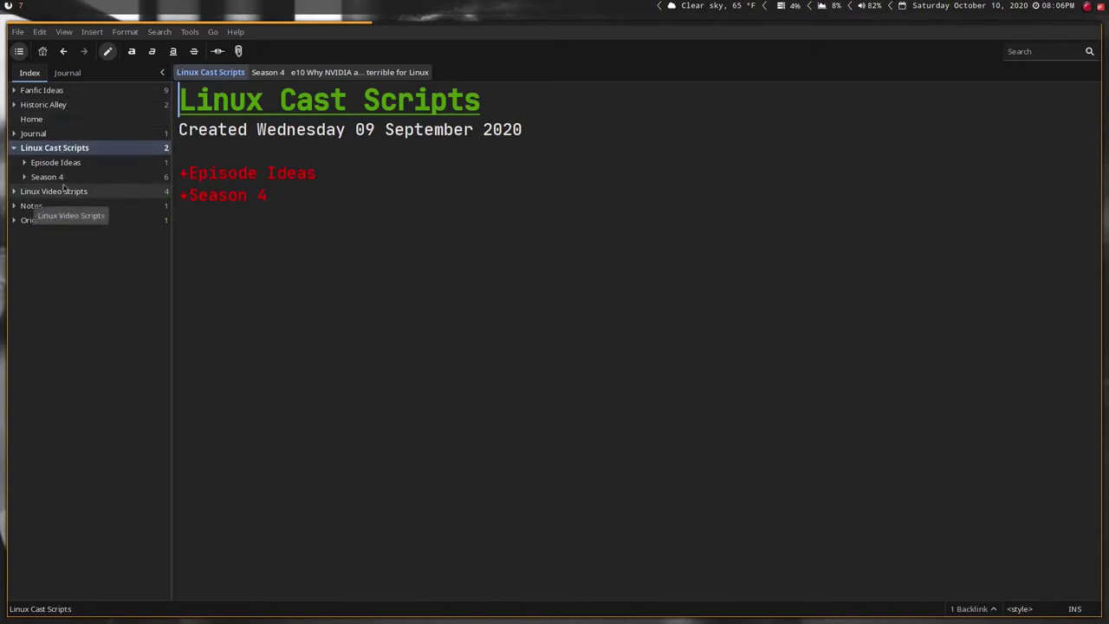
Expand Notes and Linux Video Scripts in the index, then view the Home page's Linux Cast Scripts link
left_click(13, 205)
left_click(13, 192)
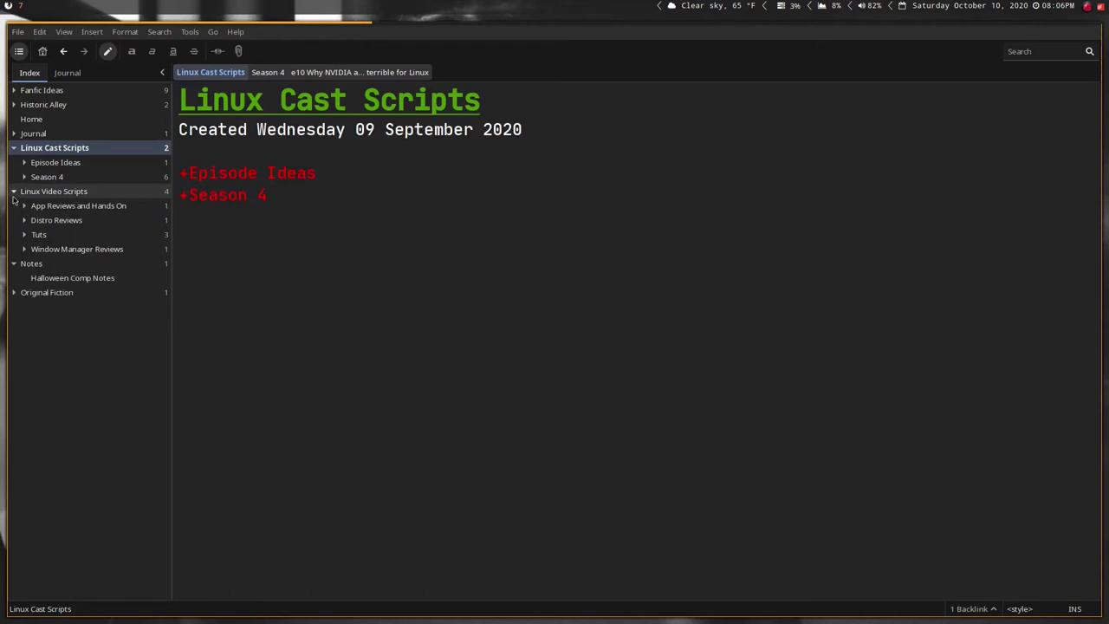
left_click(31, 119)
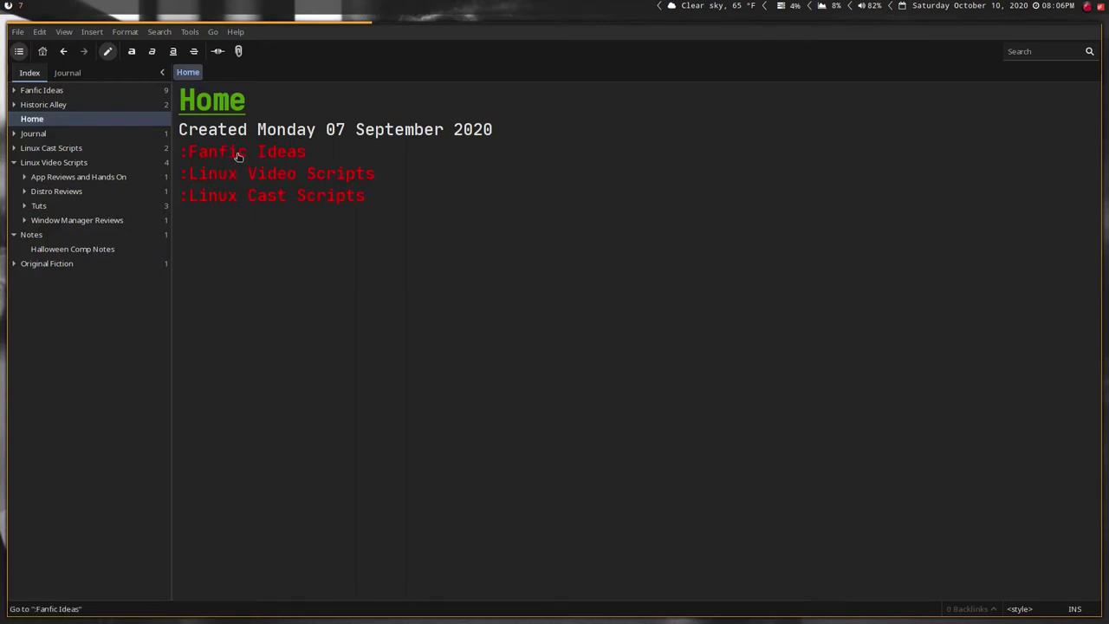
left_click(240, 202)
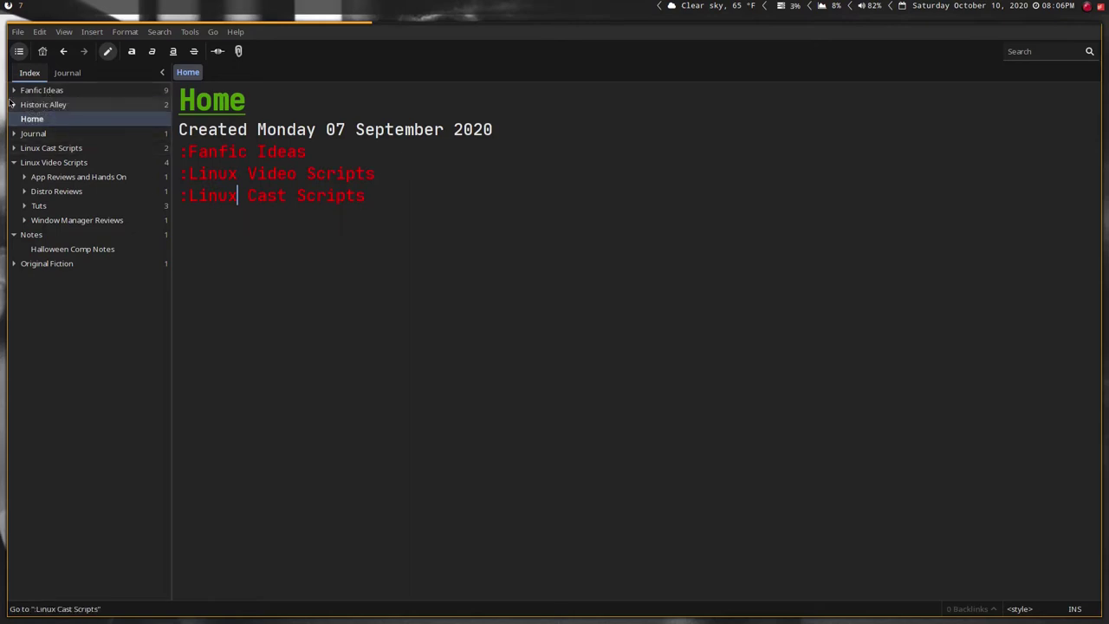
Expand Historic Alley and its Scripts subsection, then open the Historic Alley page
left_click(12, 105)
left_click(24, 119)
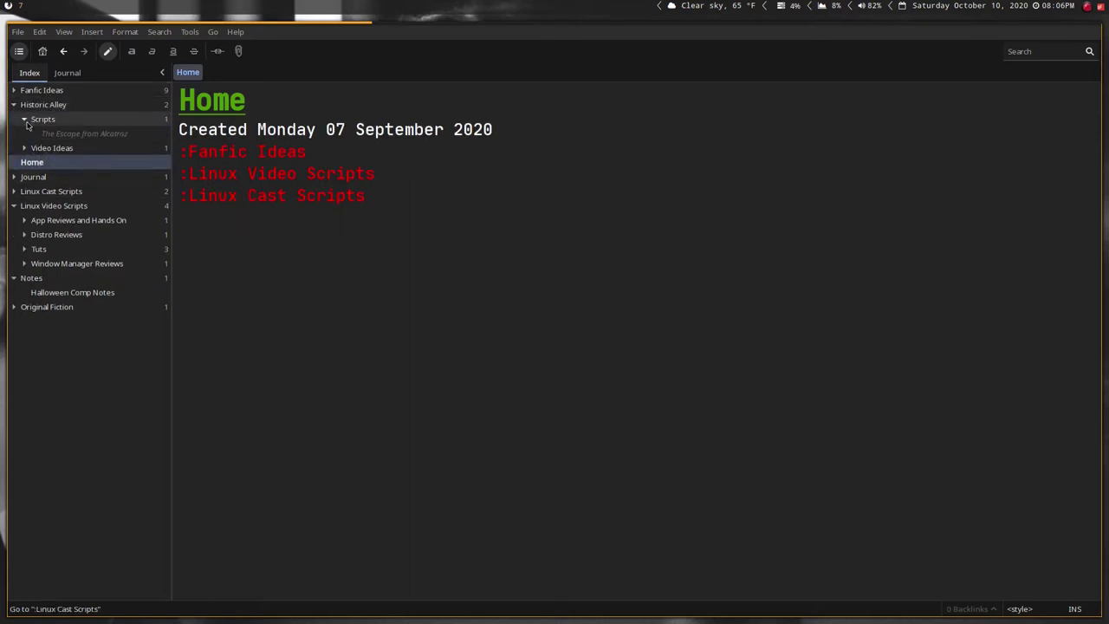
left_click(35, 106)
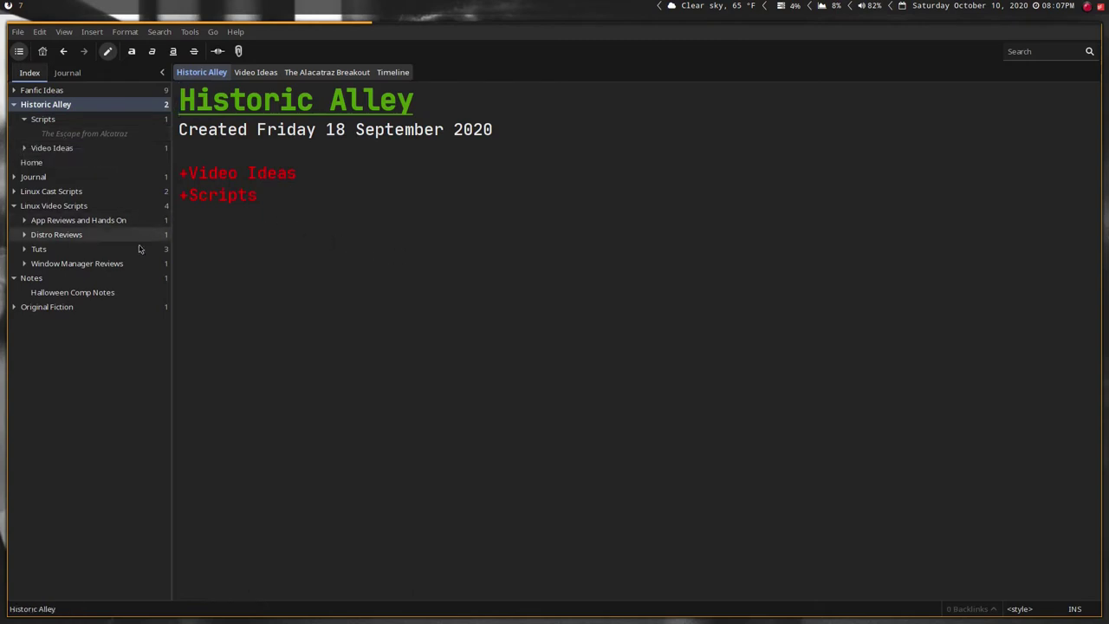
On the Home page, add a new line with the link ':Link' below Linux Cast Scripts
left_click(33, 162)
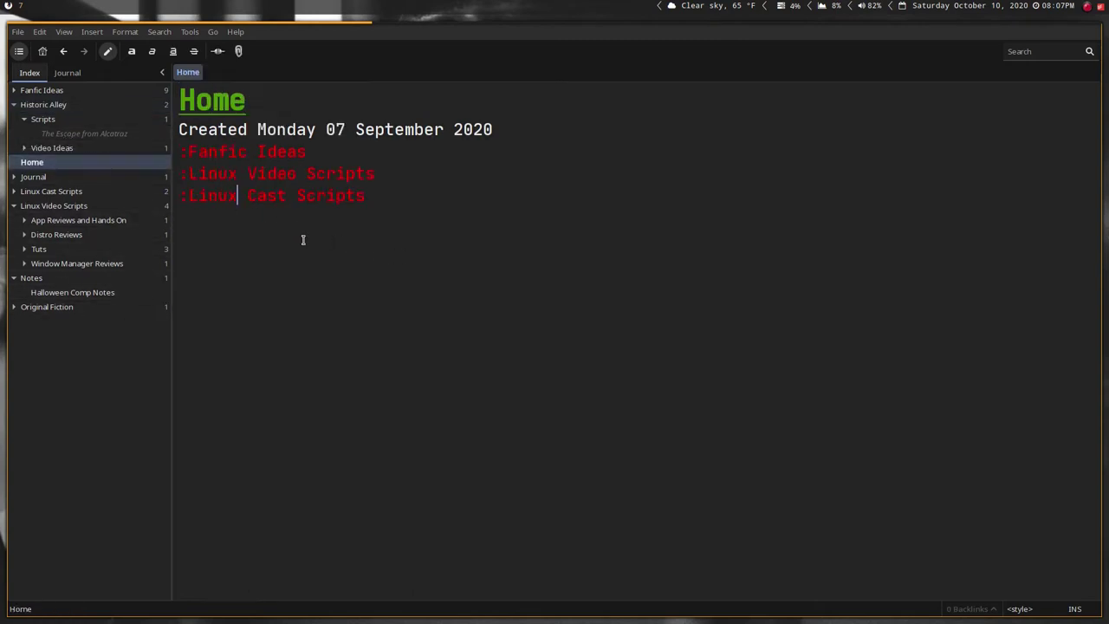
left_click(384, 205)
key("Return")
key("Return")
type(":Thg")
key("BackSpace")
key("BackSpace")
key("BackSpace")
type("LIn")
key("BackSpace")
key("BackSpace")
type("ink")
key("Return")
Open the Link page and delete it from the notebook
left_click(202, 241)
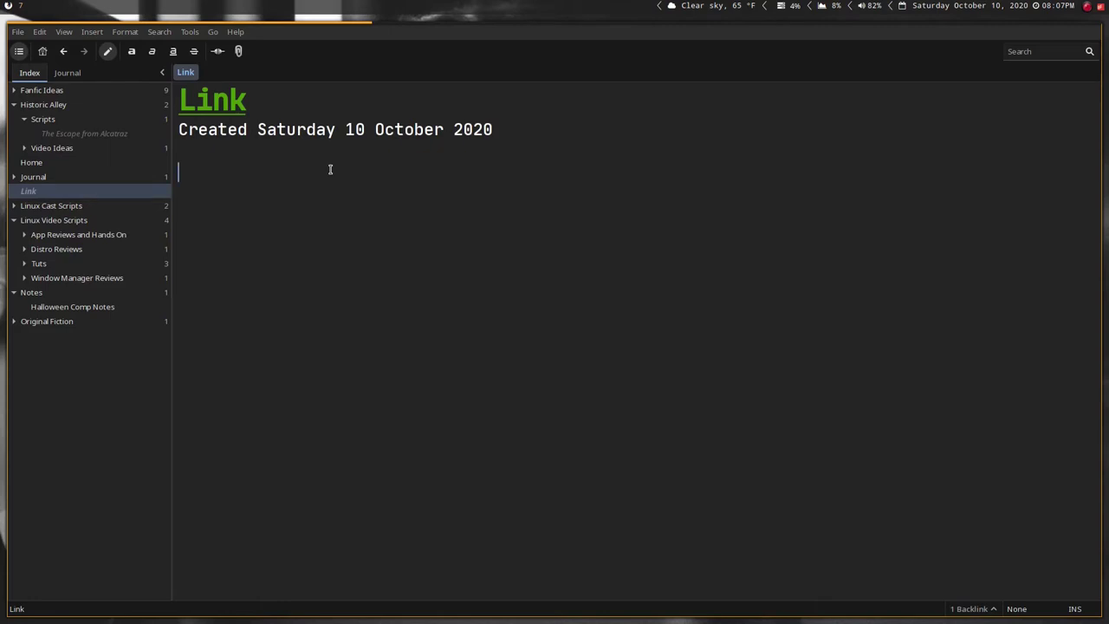
right_click(29, 191)
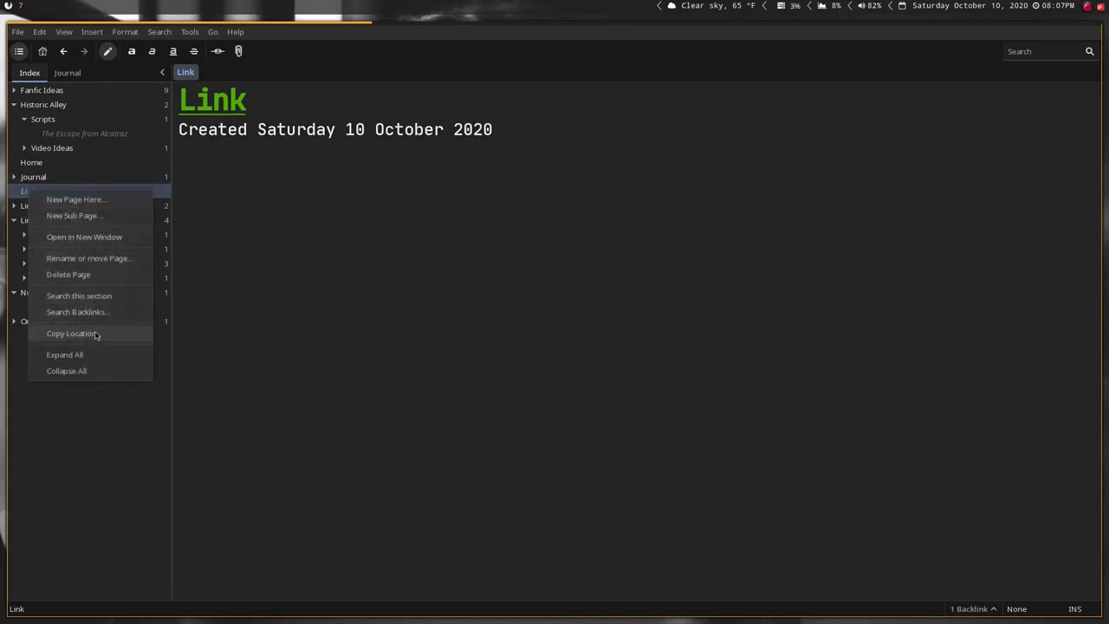
left_click(69, 274)
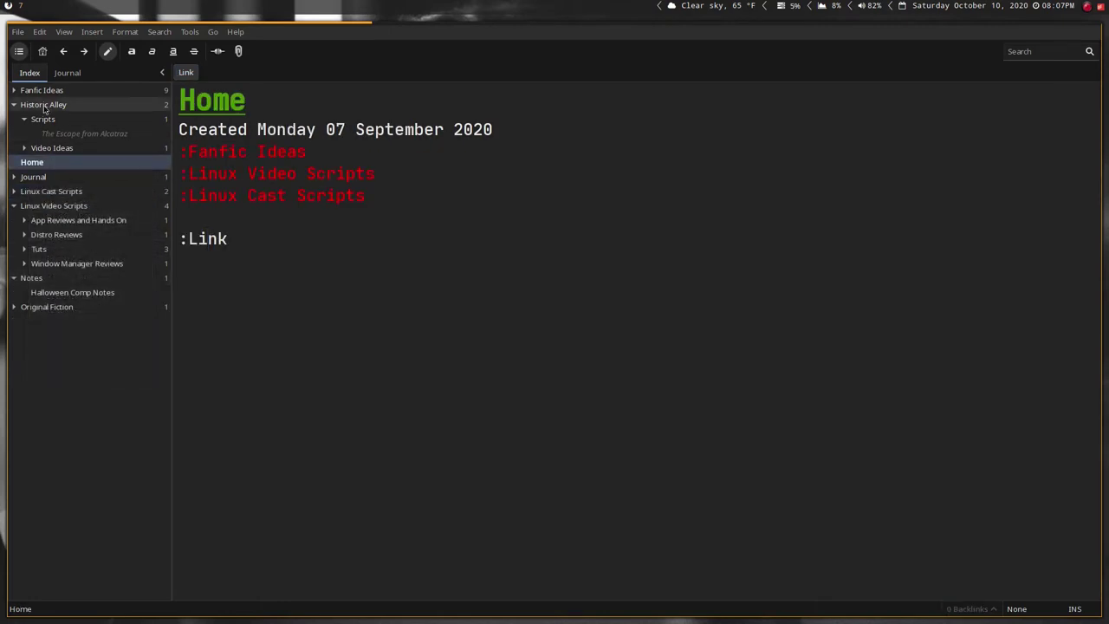
Replace ':Link' with '[[+This is a child link]]' and open the new child page
mouse_move(248, 238)
left_mouse_down()
mouse_move(176, 234)
mouse_move(241, 239)
left_mouse_up()
key("BackSpace")
key("BackSpace")
key("BackSpace")
key("BackSpace")
key("BackSpace")
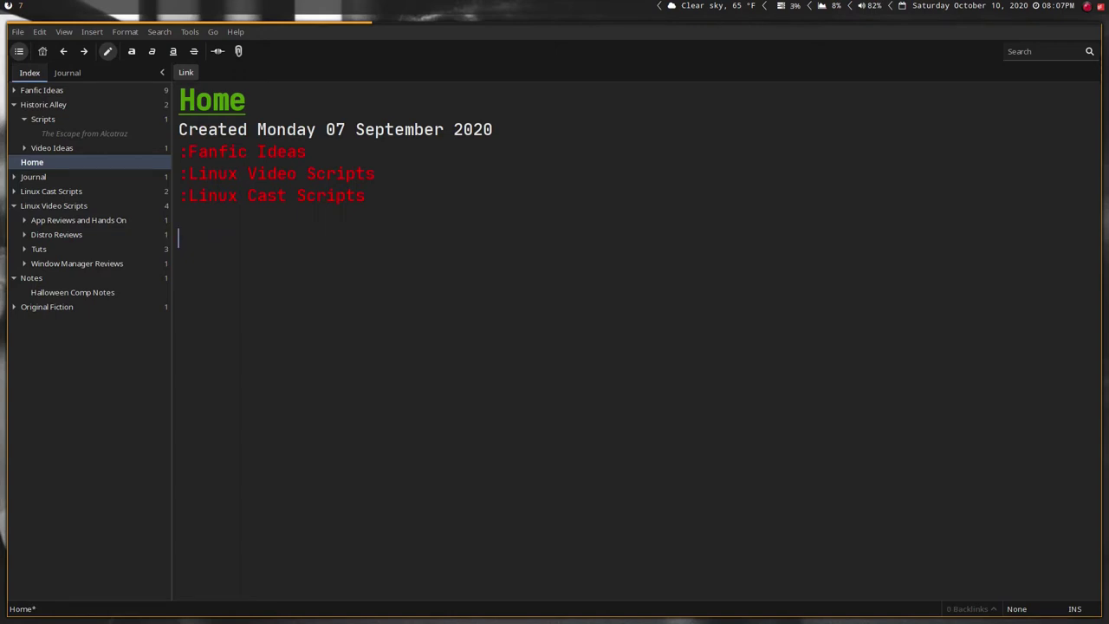
type("[[")
type("+This is ")
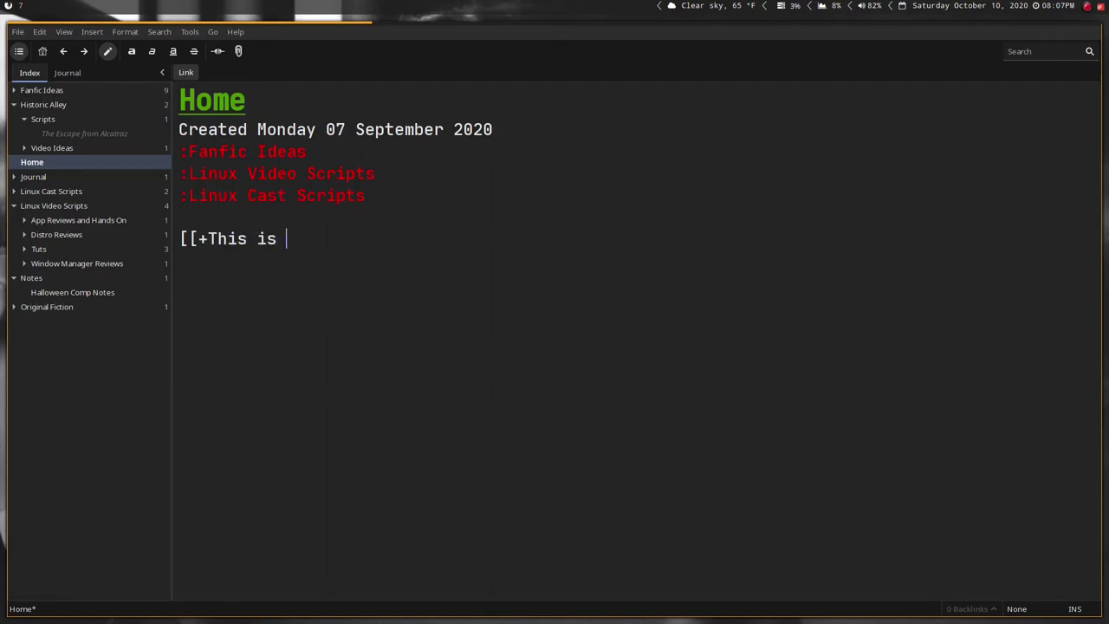
type("a child link")
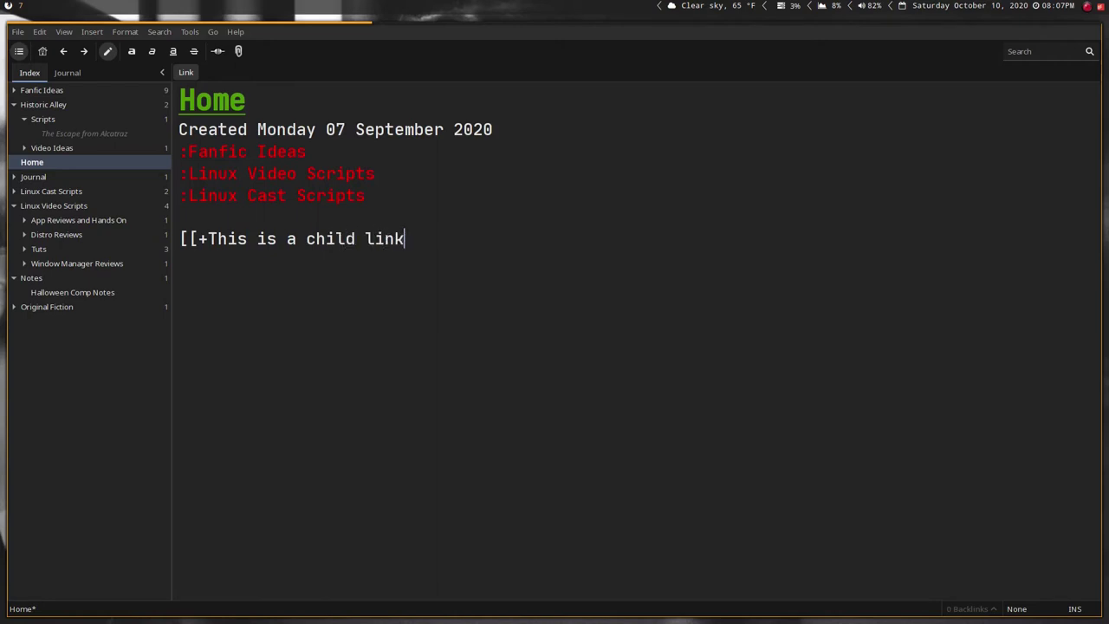
type("]]")
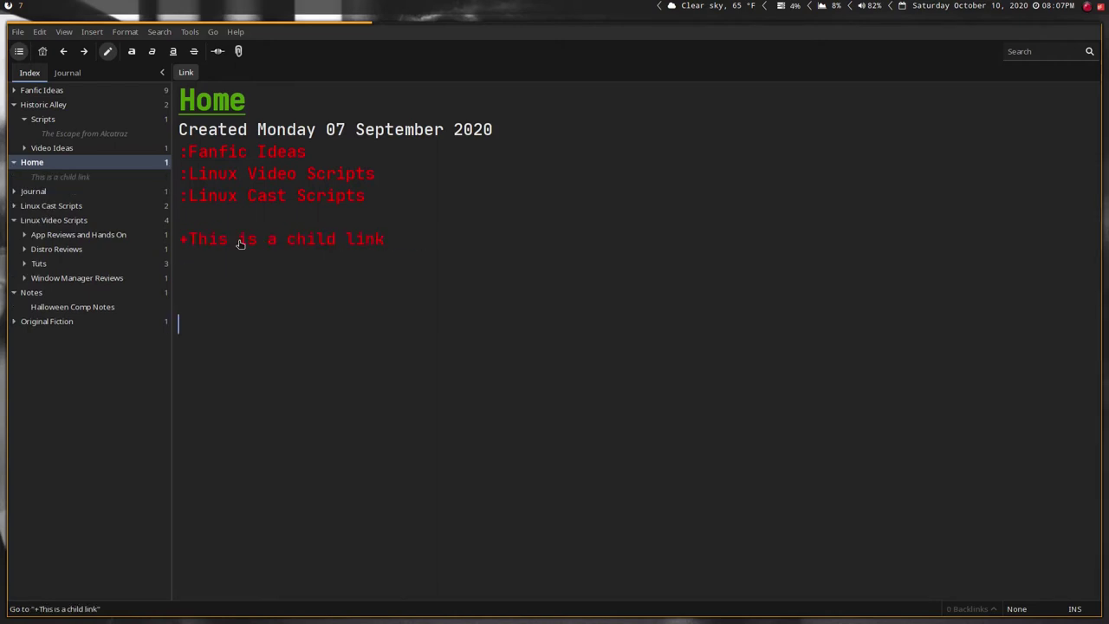
left_click(280, 235)
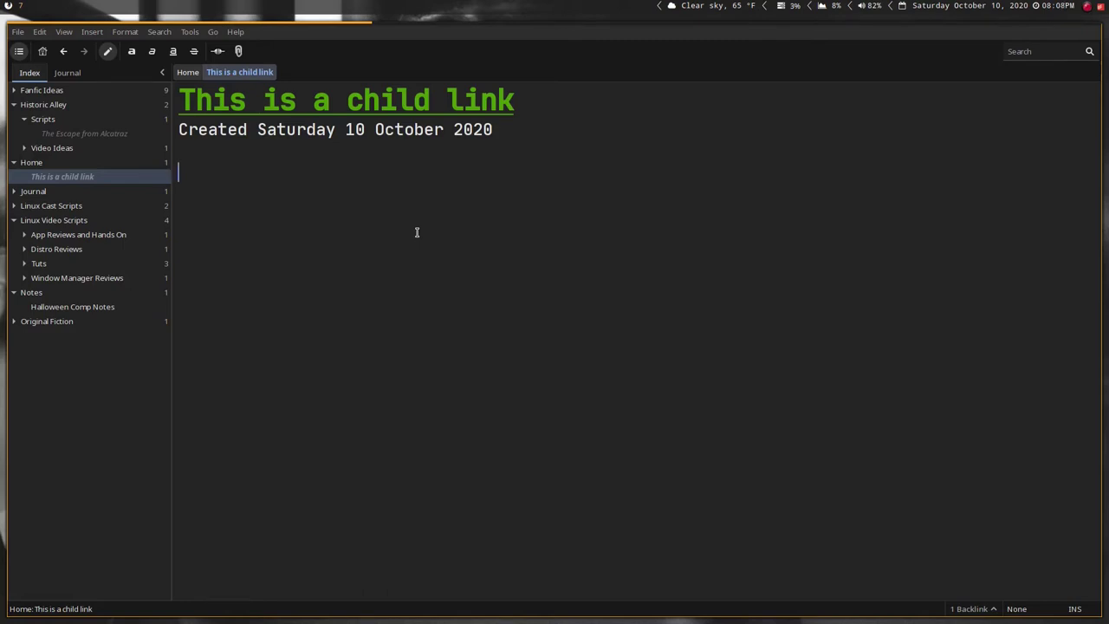
Add headings 'This is a h1 heading', 'this is h2' and 'this is h3'
type("==This is a h1 heading")
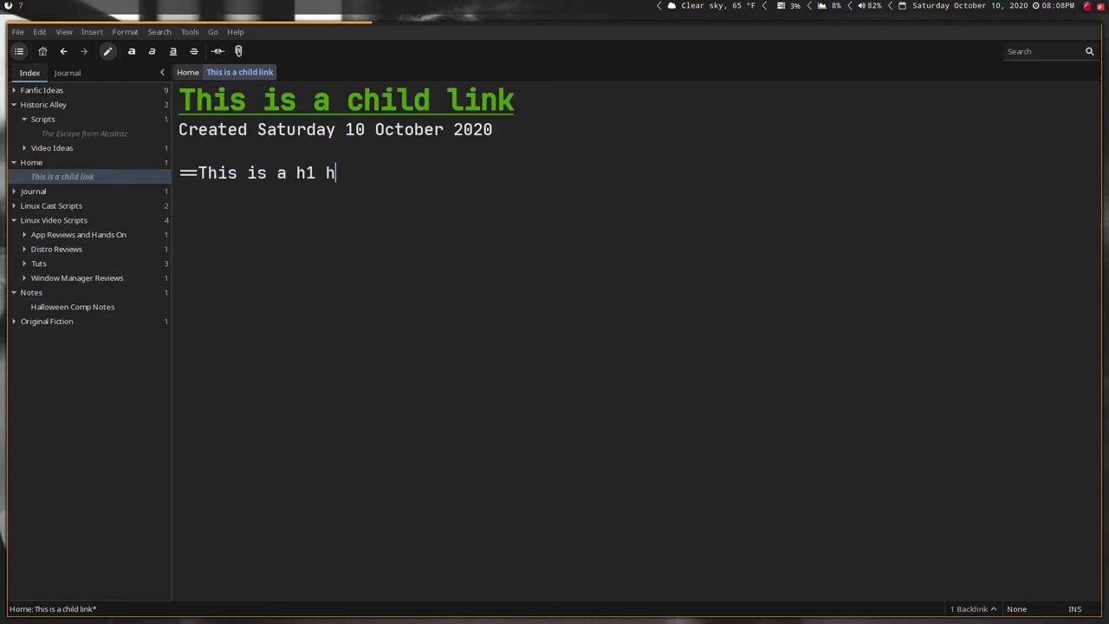
key("Return")
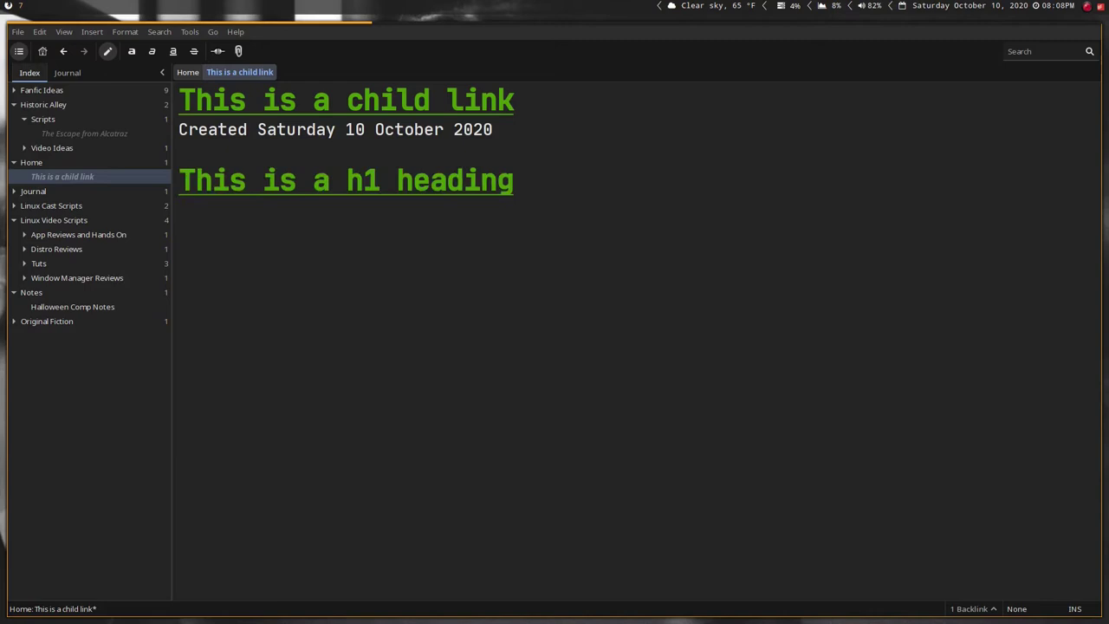
type("===this is h2")
key("Return")
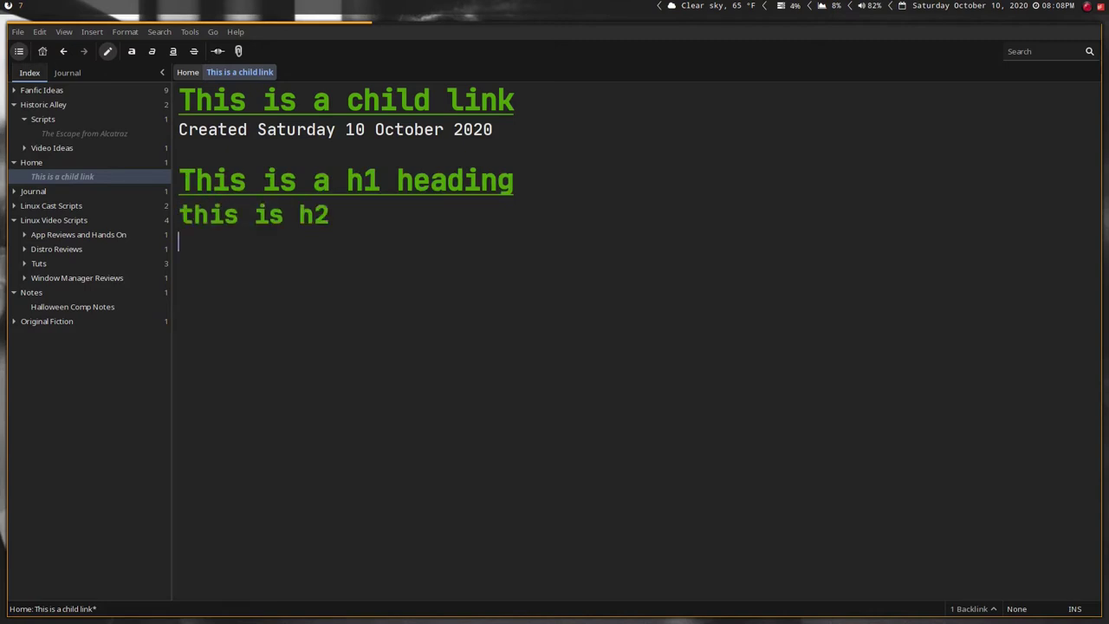
type("=====this is h3")
key("Return")
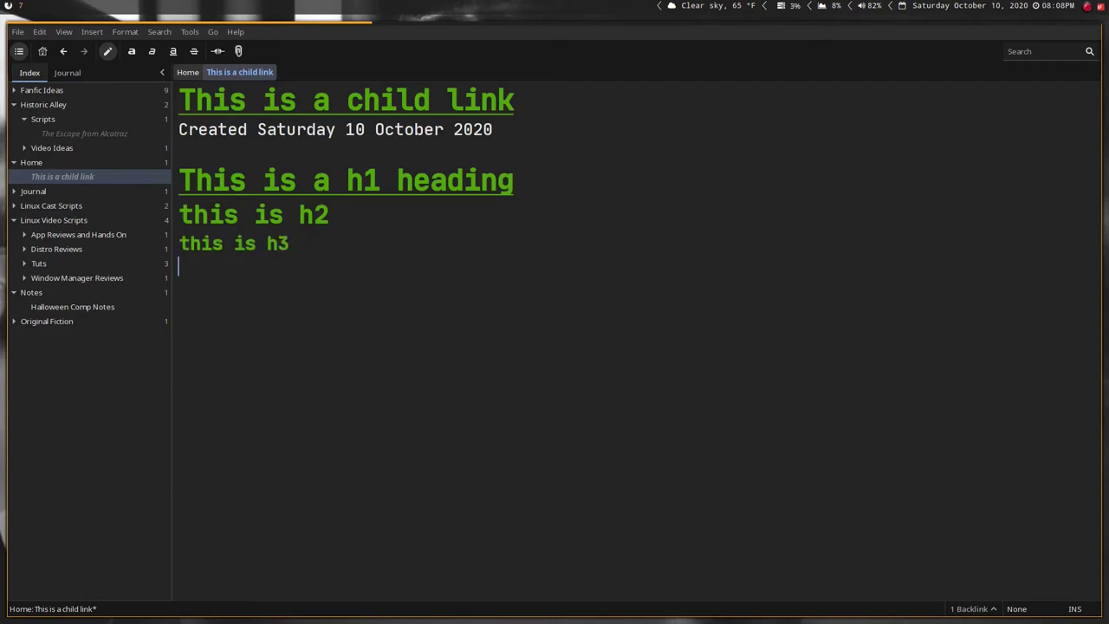
key("Return")
key("Return")
Add a two-item bullet list, both items reading 'list item'
type("*")
type("list item")
key("Return")
type("t")
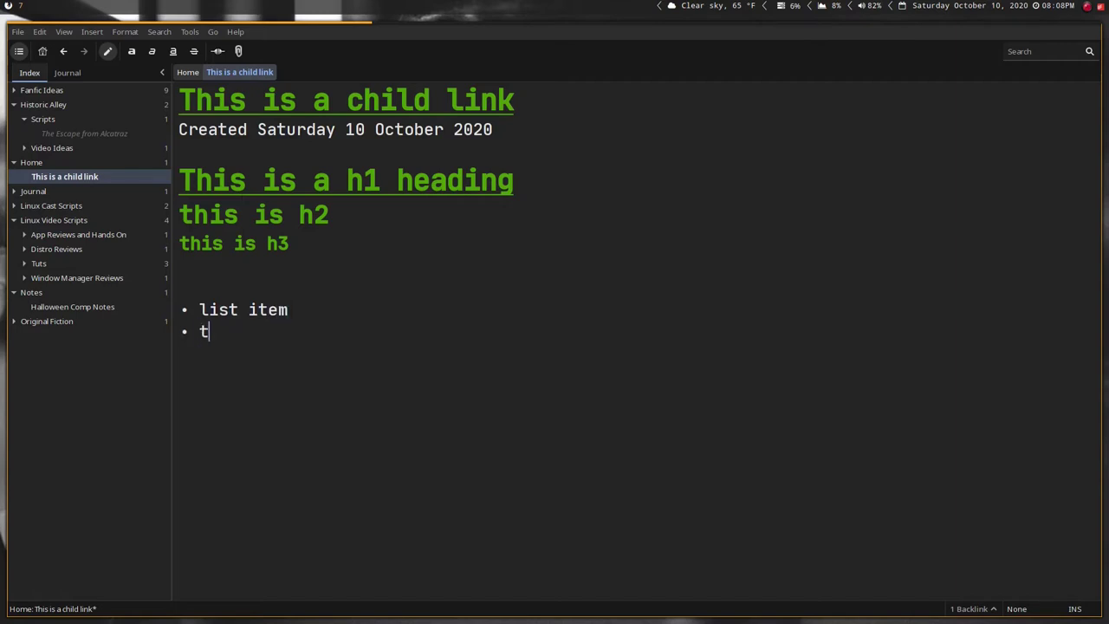
key("BackSpace")
type("list ti")
key("BackSpace")
key("BackSpace")
type("item")
key("Return")
key("Return")
Add a numbered list with items 'nnnn' and 'nnn'
type("1")
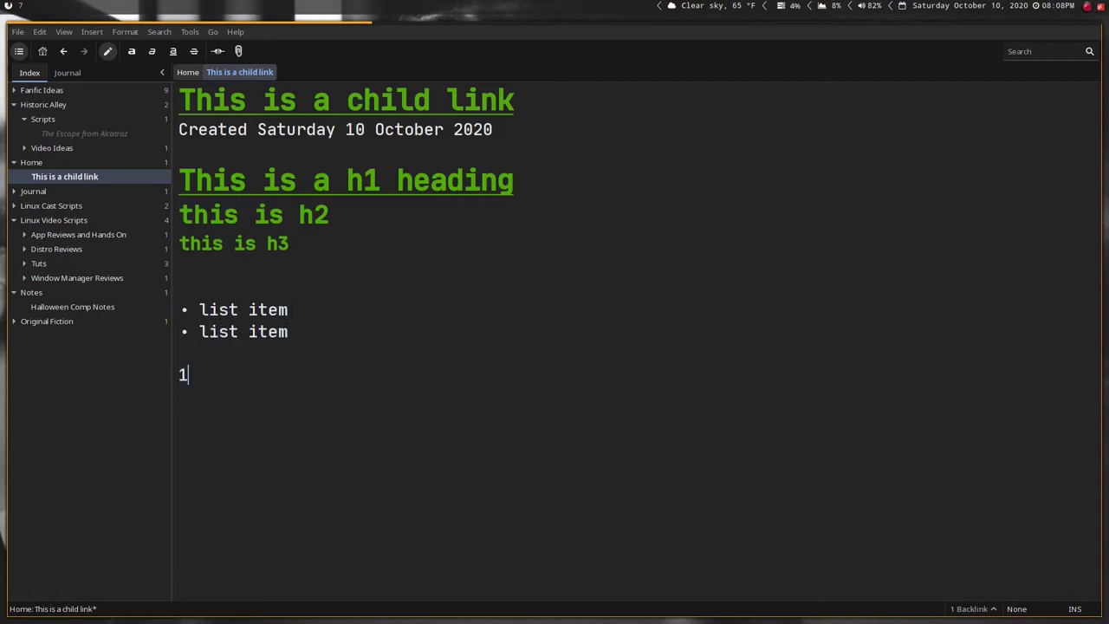
type(". nnnn")
key("Return")
type("nnn")
key("Return")
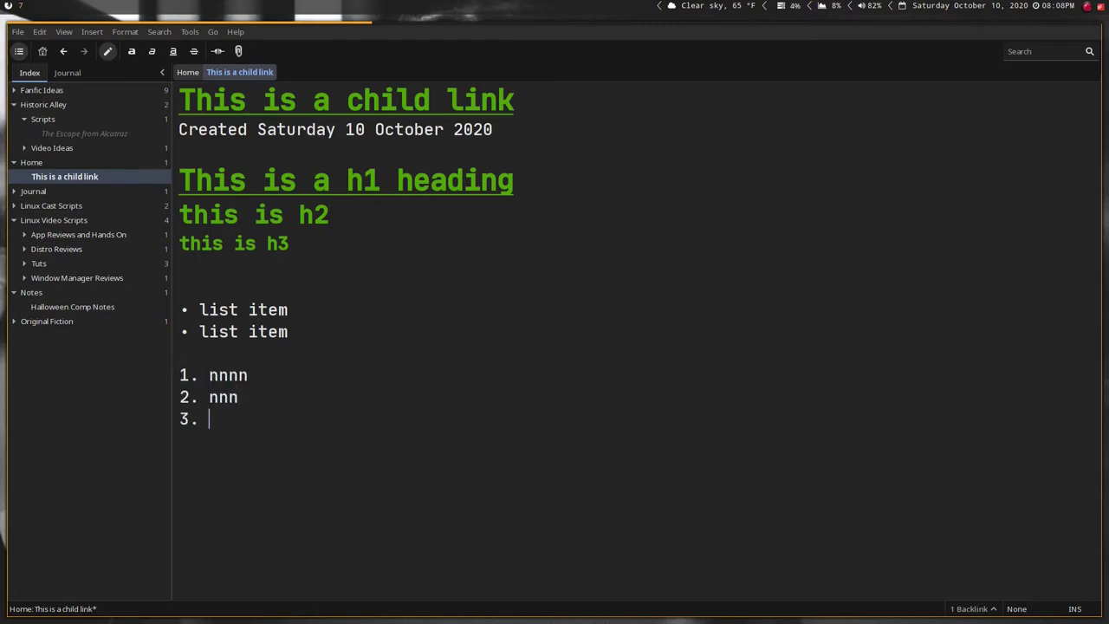
key("Return")
key("Return")
Type '[] list item' plus an empty checkbox line, then cycle the checkbox back to unchecked
type("[]")
type(" list item")
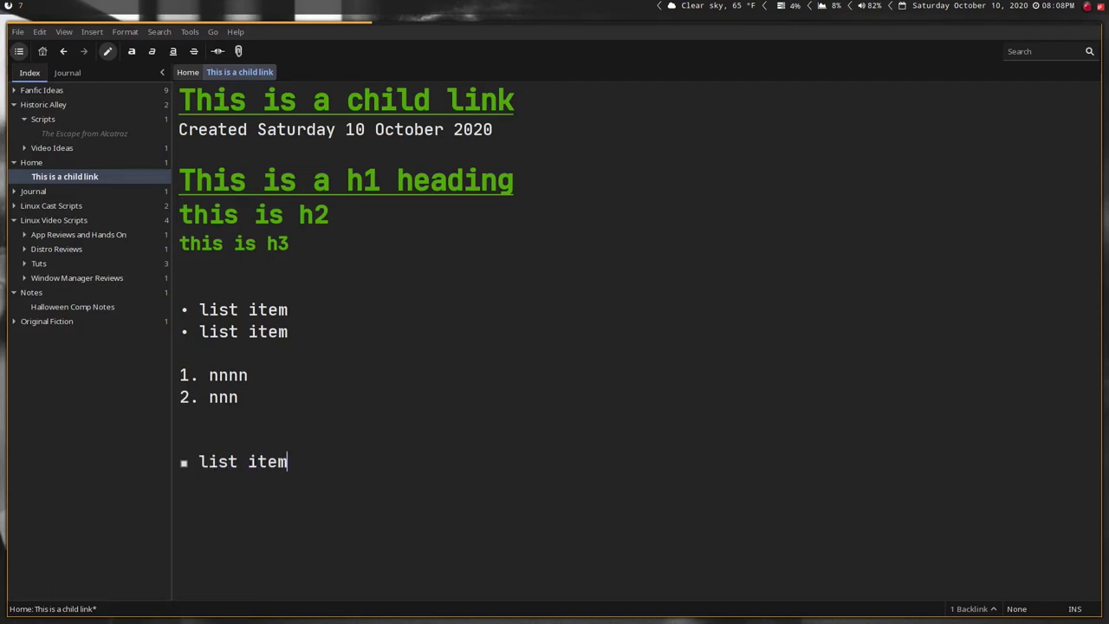
key("Return")
left_click(185, 463)
left_click(185, 463)
left_click(185, 464)
left_click(184, 463)
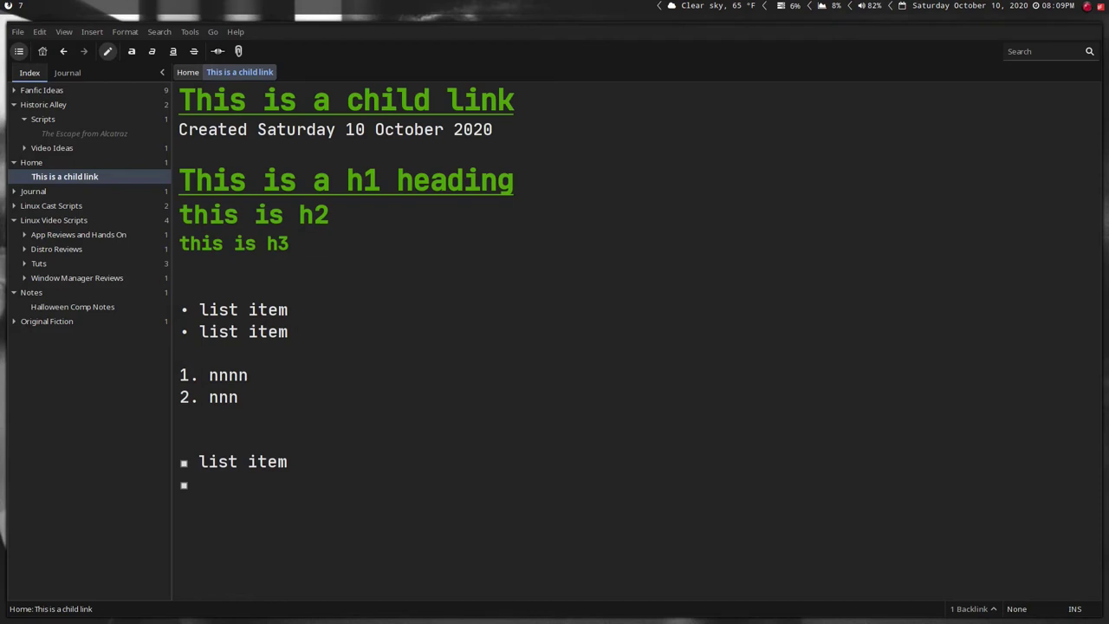
Drop the Coca-Cola jug photo after '1. nnnn' and add a blank line below it
left_click_drag(1108, 424, 536, 388)
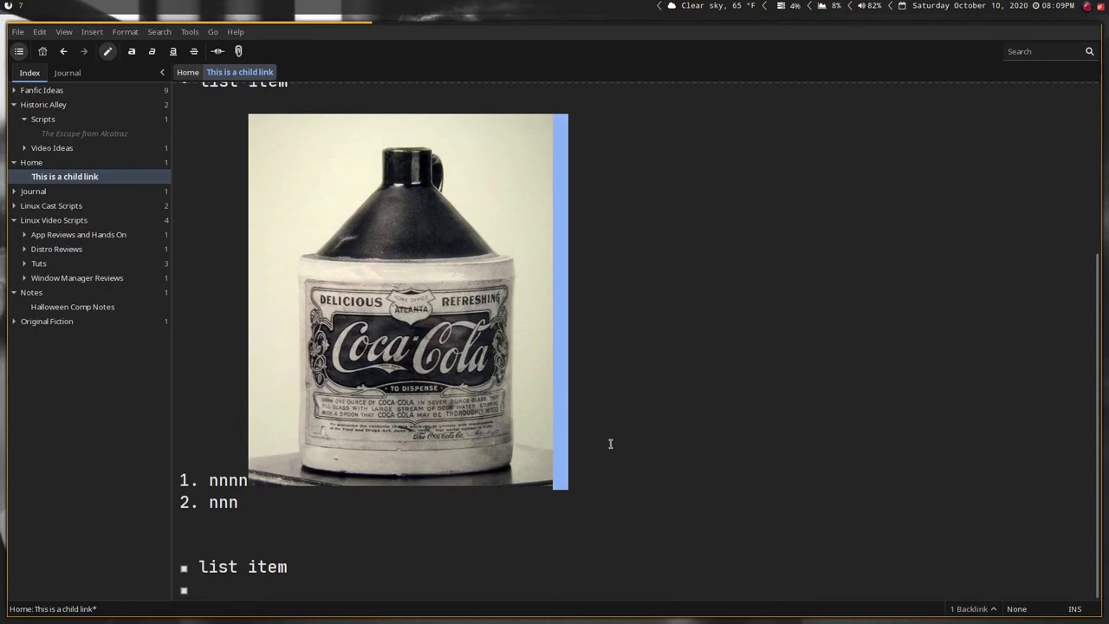
left_click(652, 451)
key("Return")
key("Return")
key("Return")
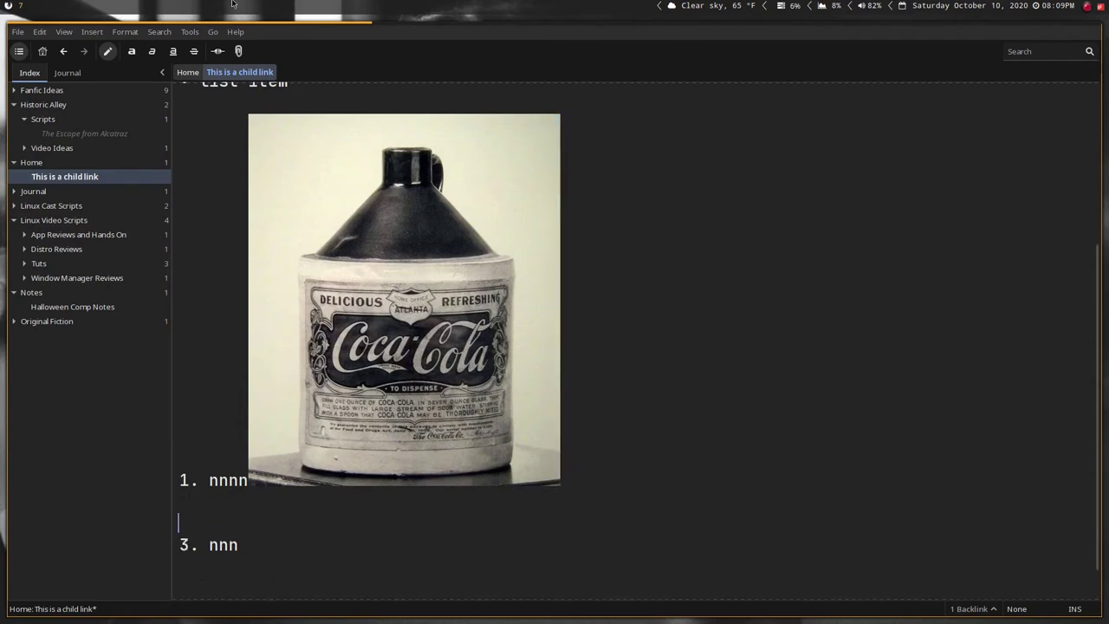
Insert a file link to the jug JPG from Pictures/Historic Alley
left_click(239, 51)
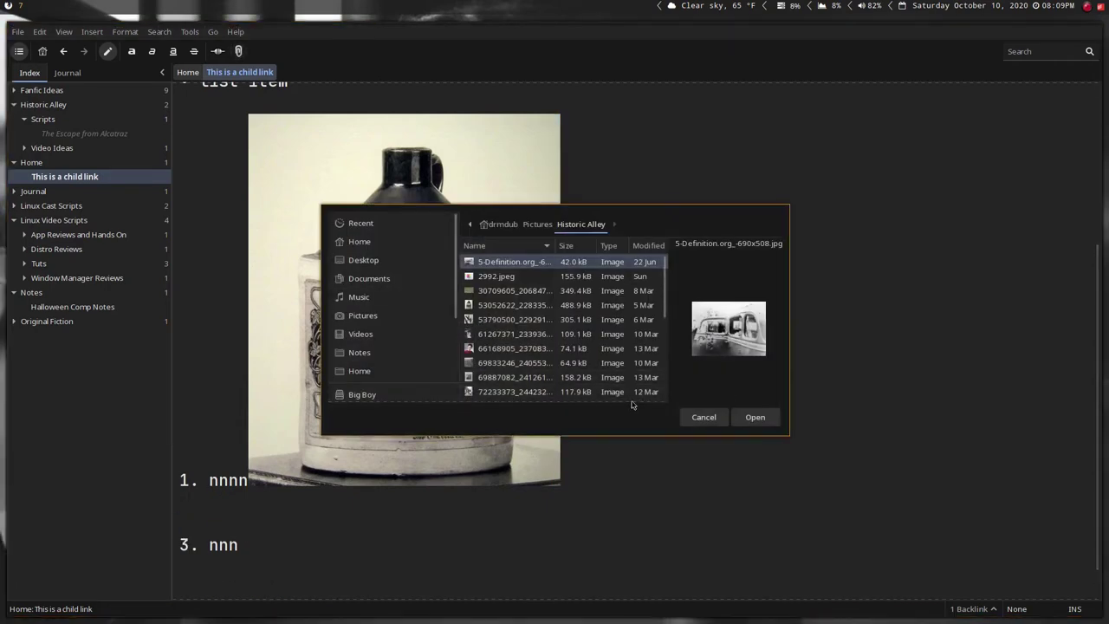
left_click(610, 363)
left_click(755, 416)
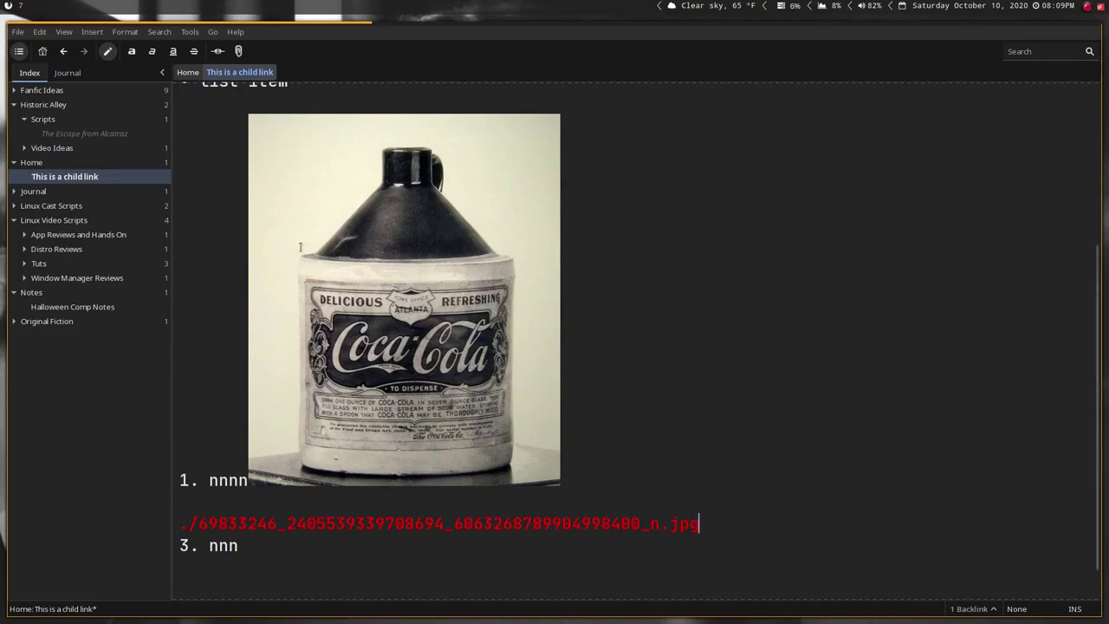
left_click(432, 268)
scroll(437, 302, "up", 2)
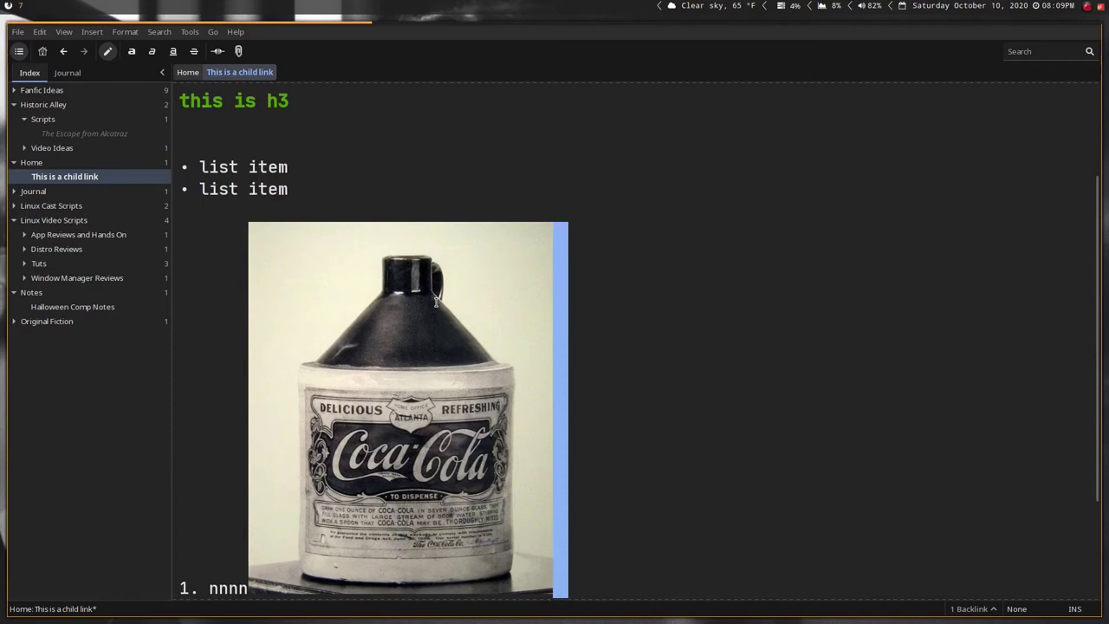
scroll(437, 302, "down", 1)
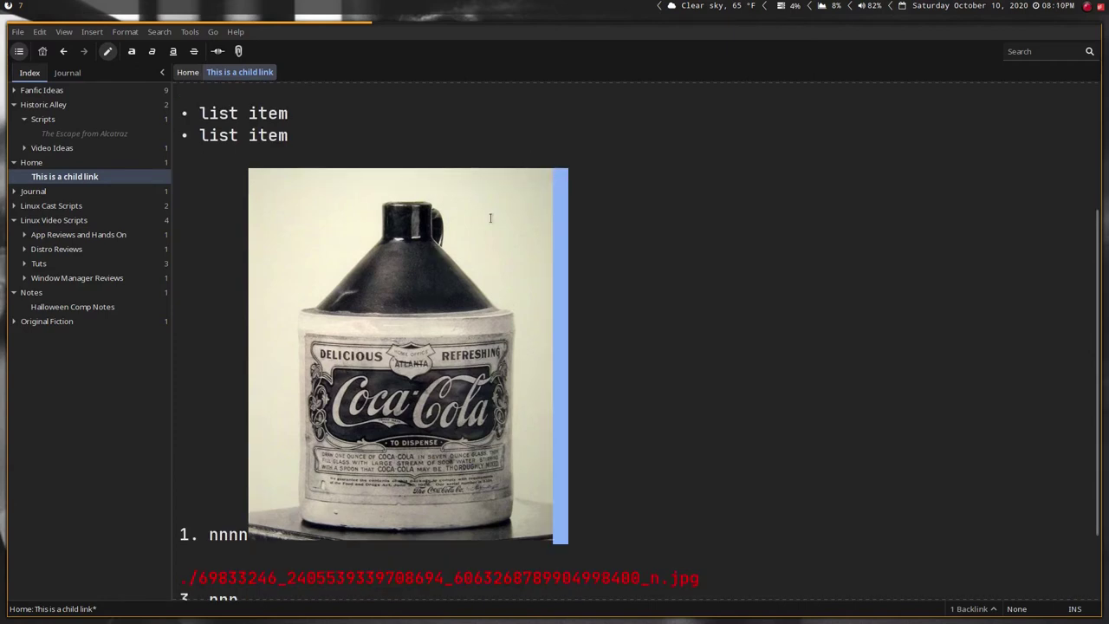
right_click(412, 292)
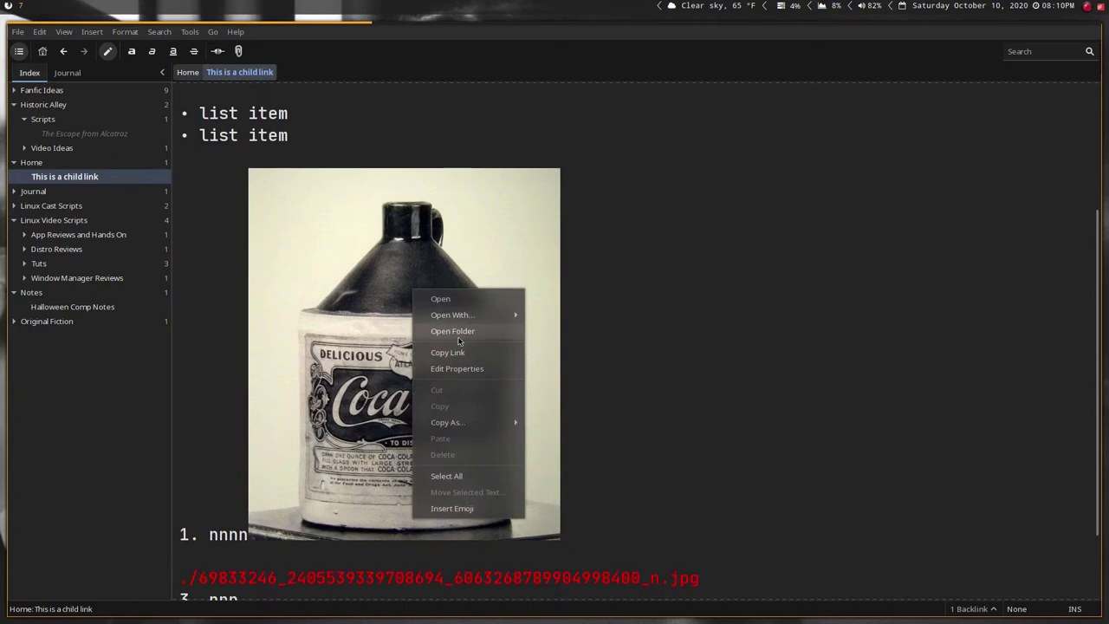
left_click(454, 368)
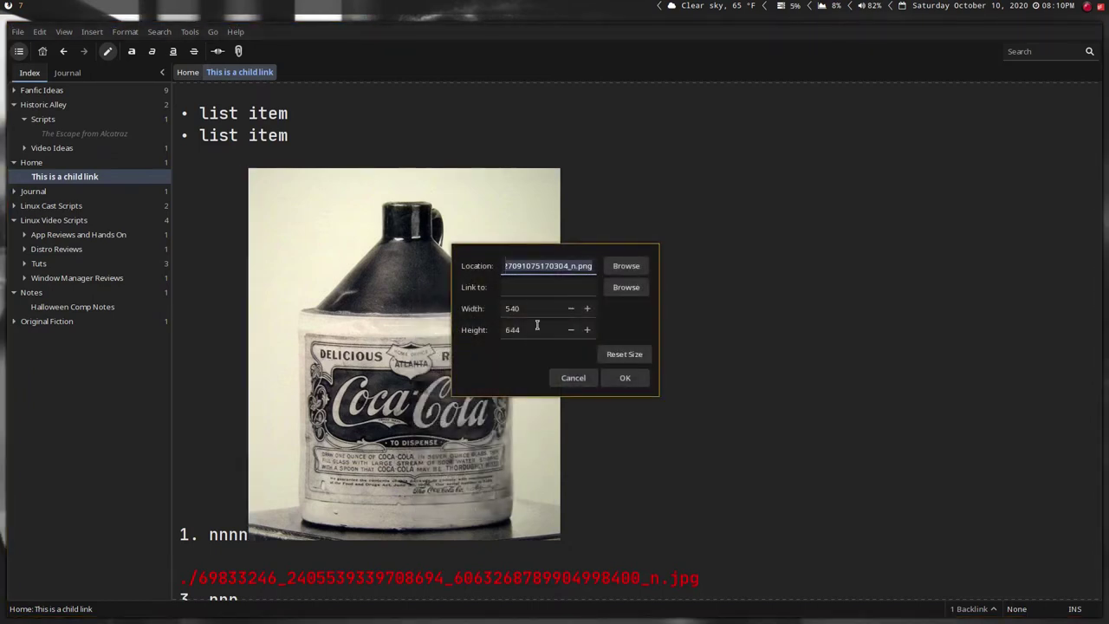
left_click(627, 382)
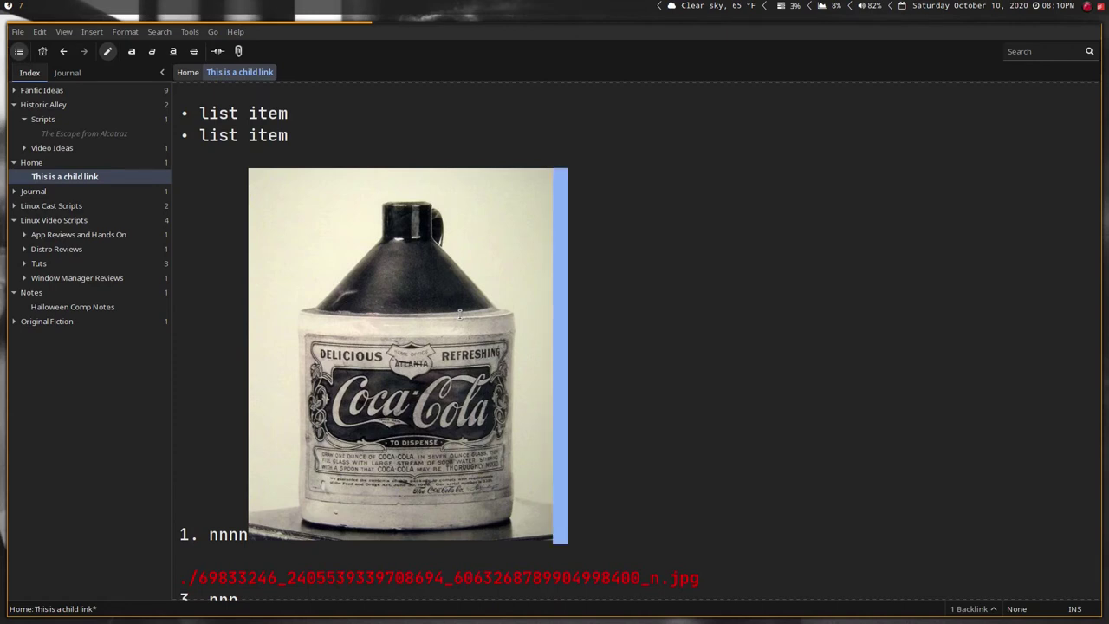
Expand App Reviews and Hands On and open the ZimWiki page
left_click(24, 235)
left_click(41, 250)
scroll(424, 248, "down", 6)
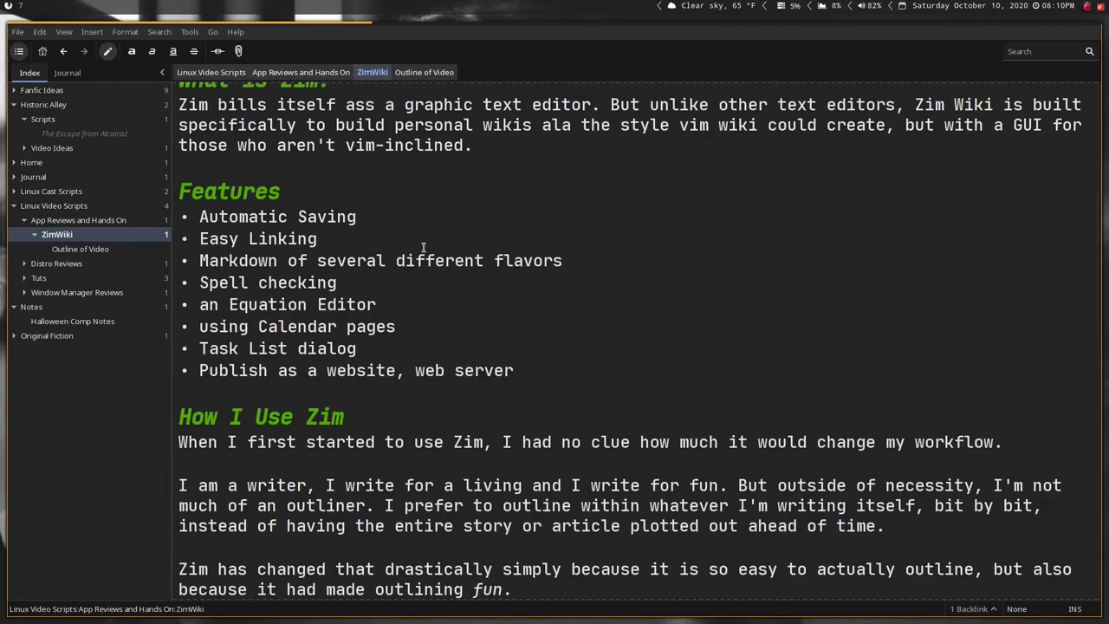
Visit Linux Cast Scripts and Linux Video Scripts, then return to ZimWiki's Features section
left_click(121, 191)
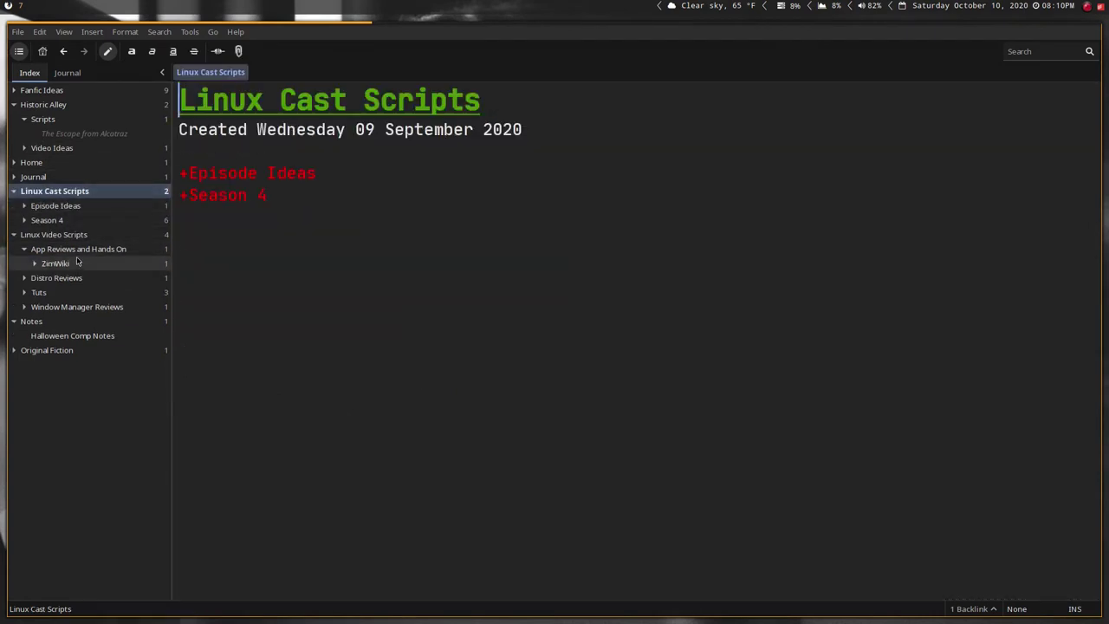
left_click(76, 262)
scroll(467, 351, "down", 5)
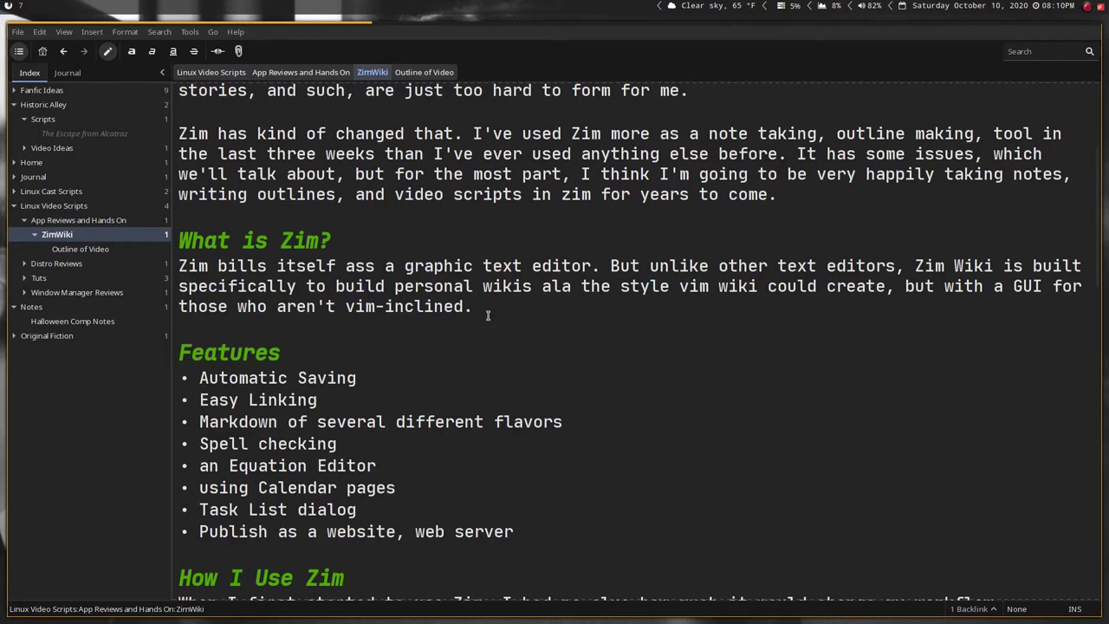
scroll(476, 334, "down", 3)
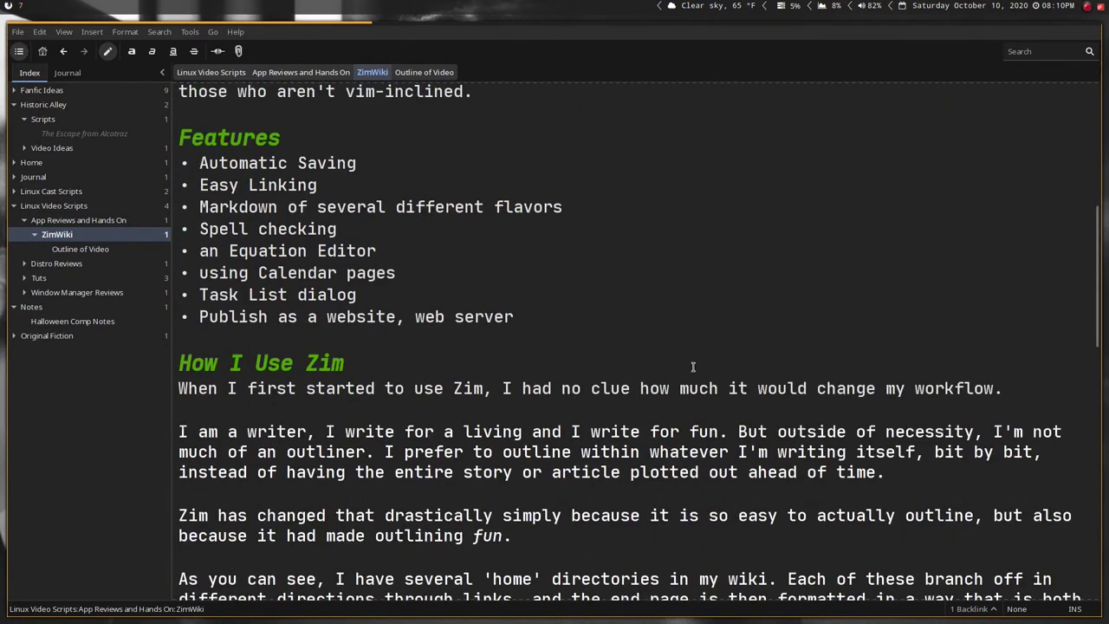
left_click(57, 205)
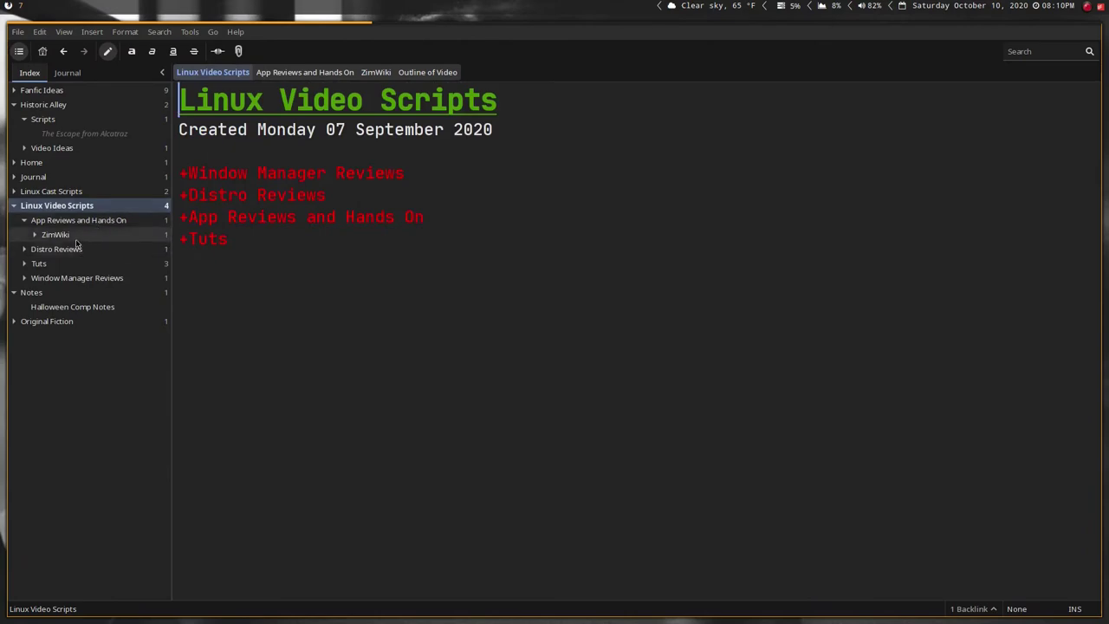
left_click(73, 236)
scroll(415, 283, "down", 6)
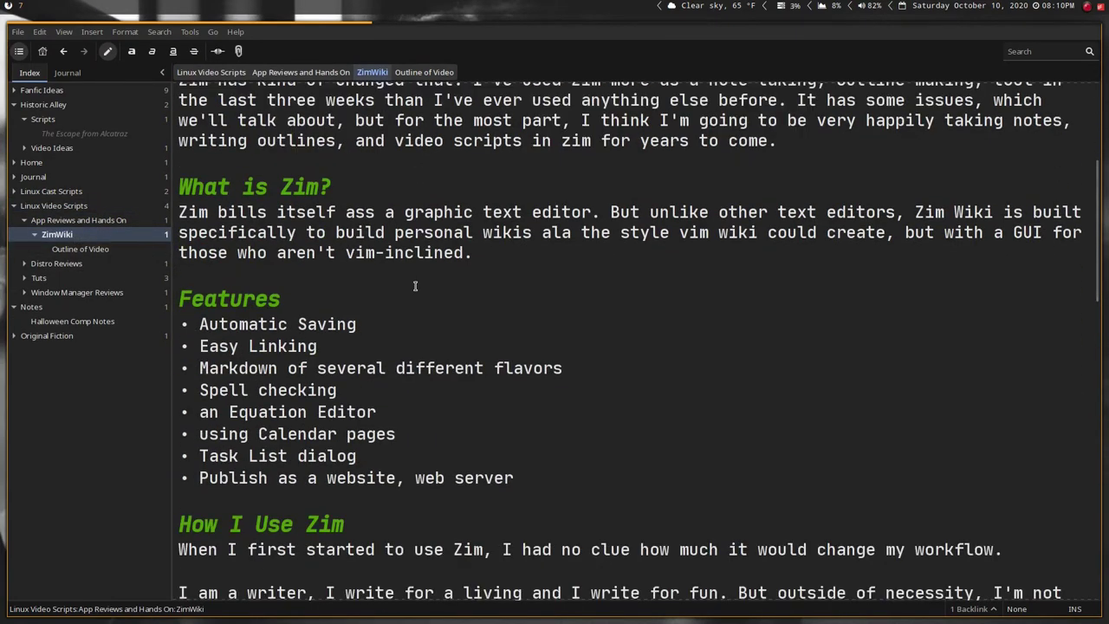
Select the Easy Linking, Markdown flavors, Spell checking and Equation Editor lines, then show the Journal calendar
left_click_drag(318, 347, 201, 347)
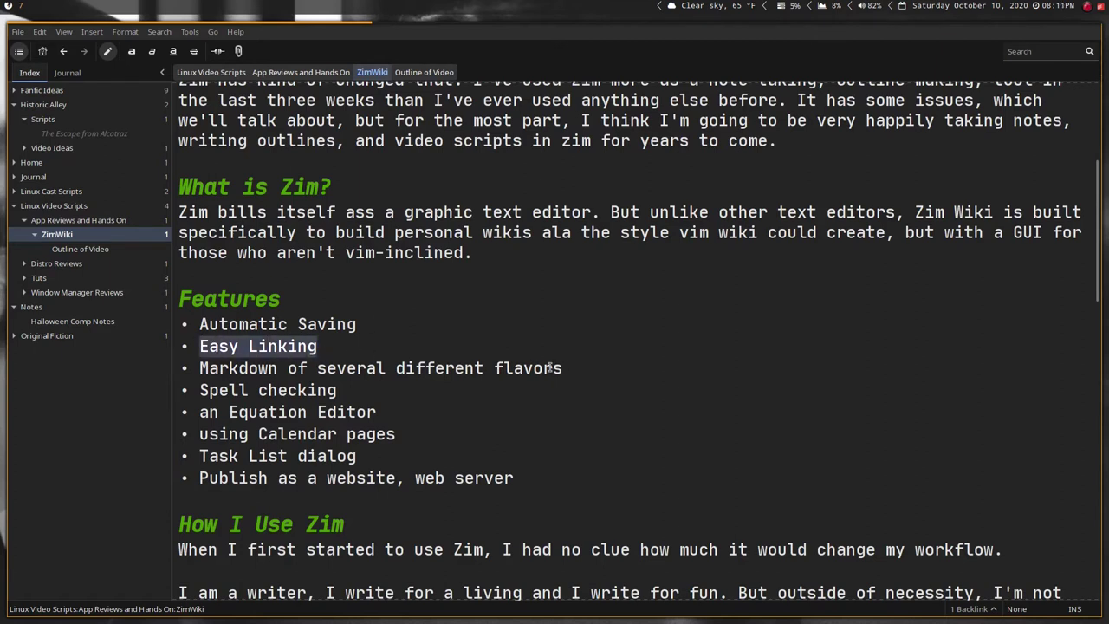
left_click_drag(585, 365, 158, 362)
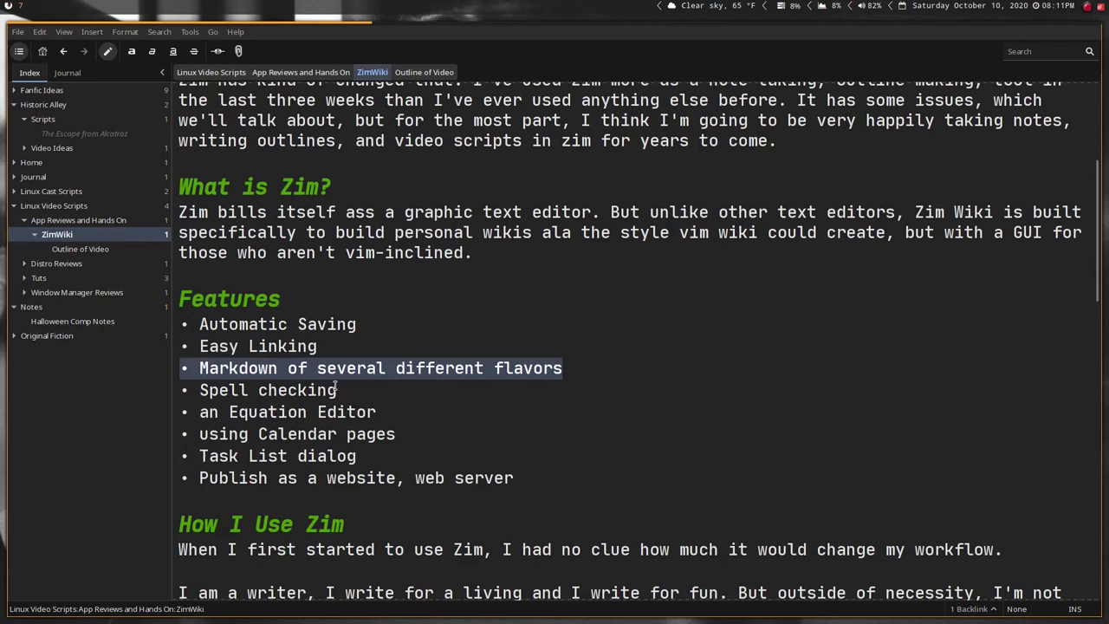
left_click_drag(343, 388, 200, 389)
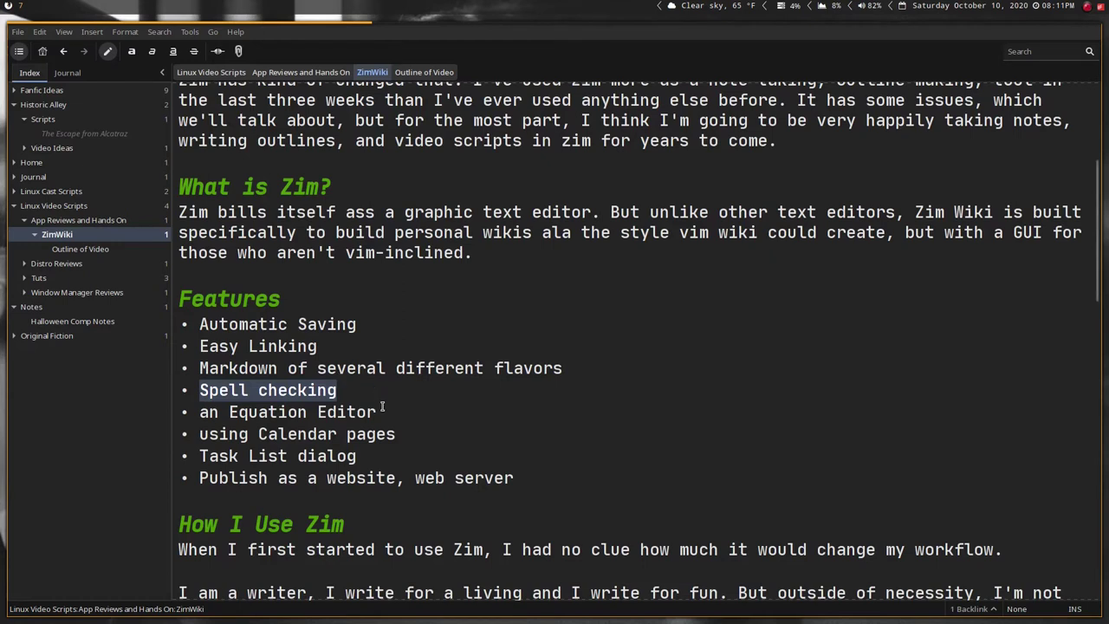
left_click_drag(378, 413, 190, 412)
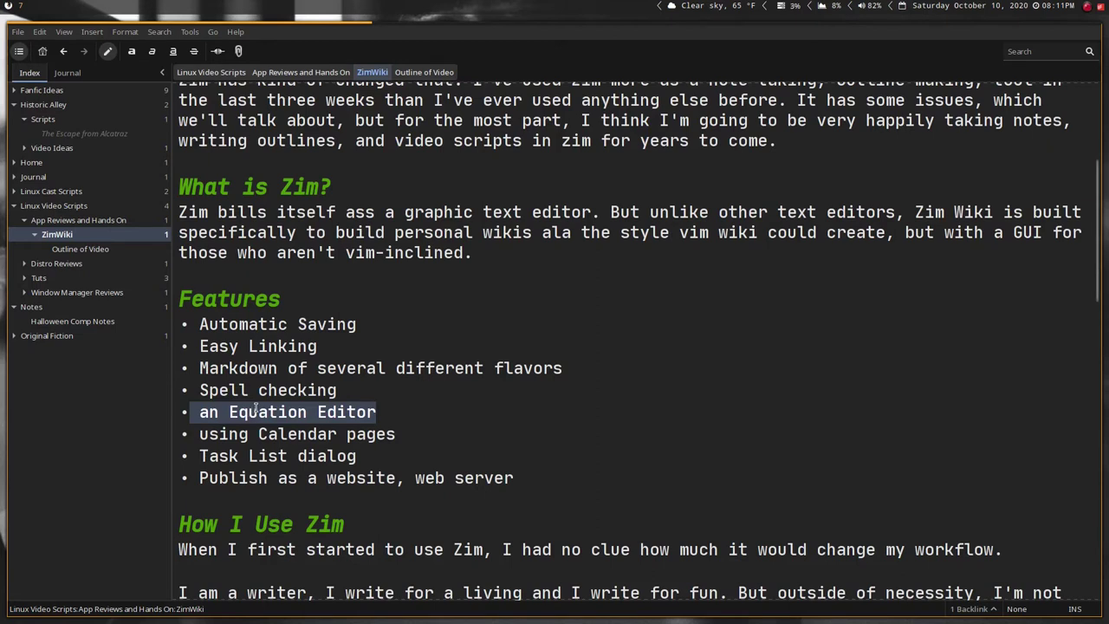
left_click(69, 73)
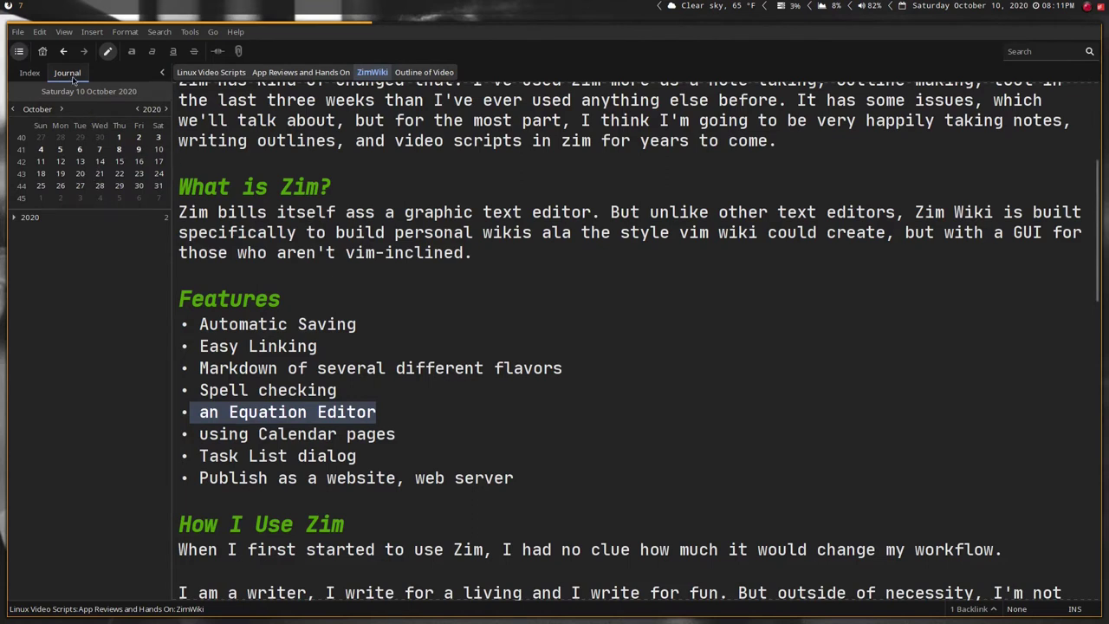
Open the Custom Tools manager from the Tools menu and close it again
left_click(189, 32)
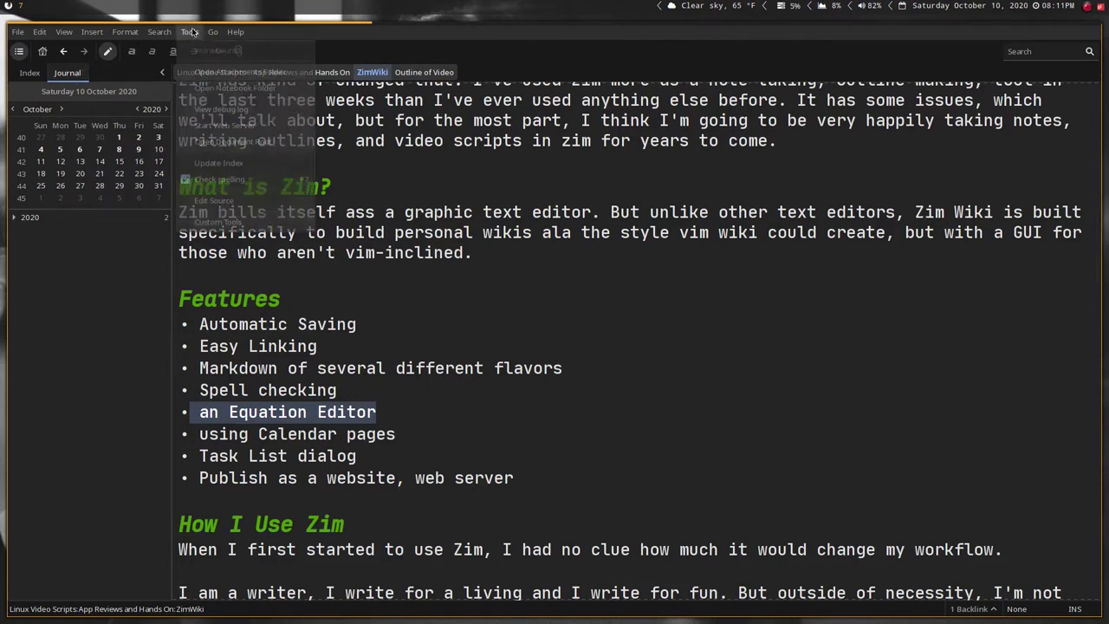
left_click(227, 221)
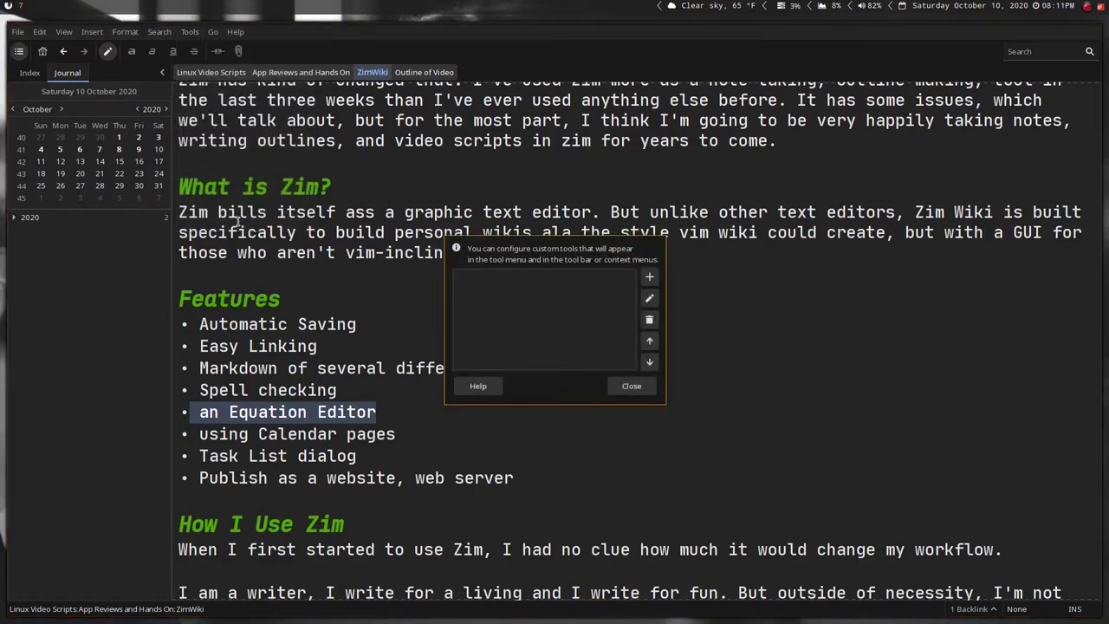
left_click(632, 385)
left_click(18, 32)
Show the Plugins tab in Preferences and scroll down and back up the plugin list
left_click(18, 32)
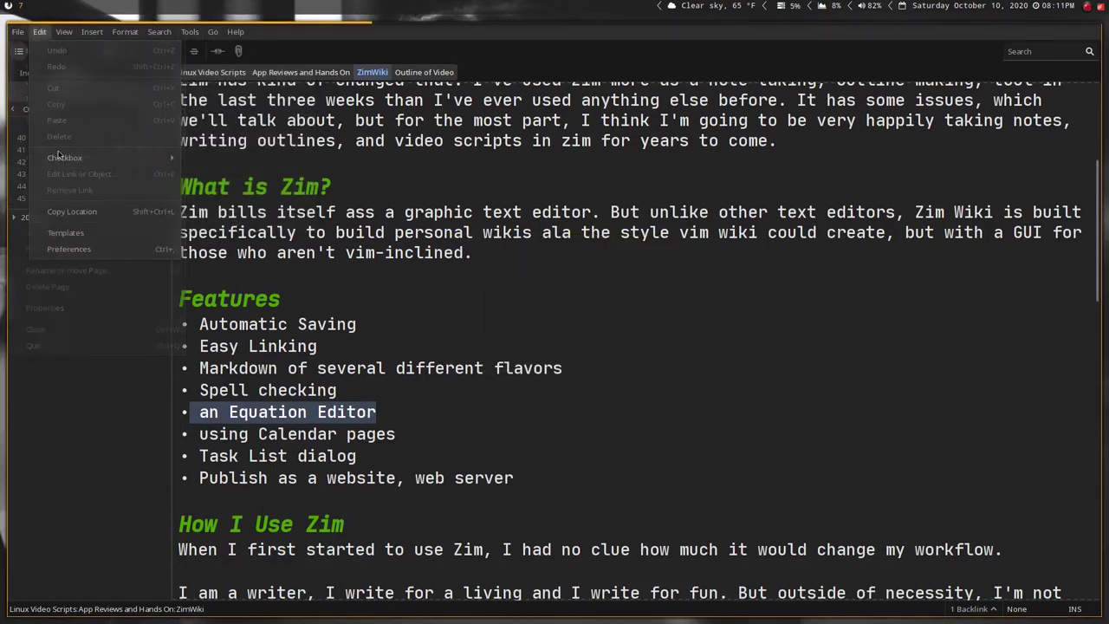
left_click(18, 32)
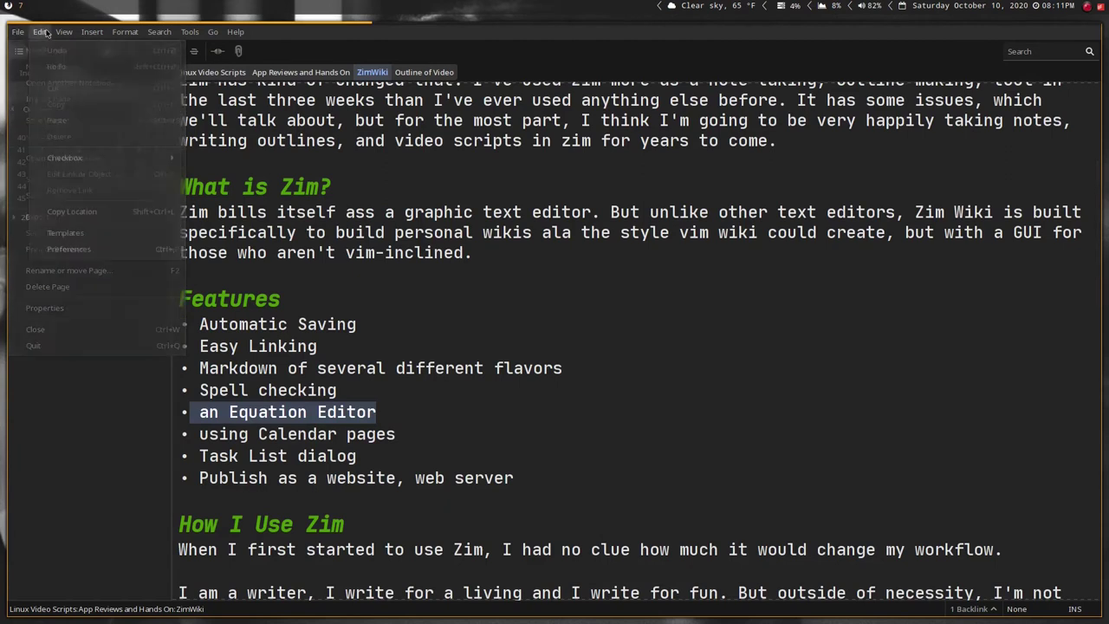
mouse_move(40, 32)
left_click(52, 248)
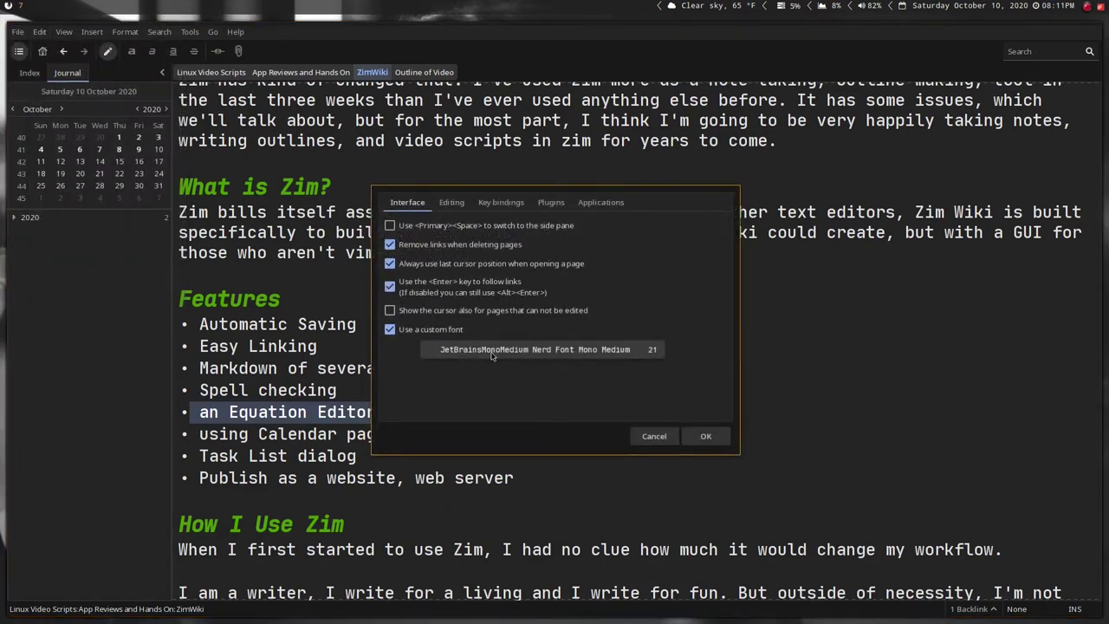
left_click(592, 202)
left_click(557, 202)
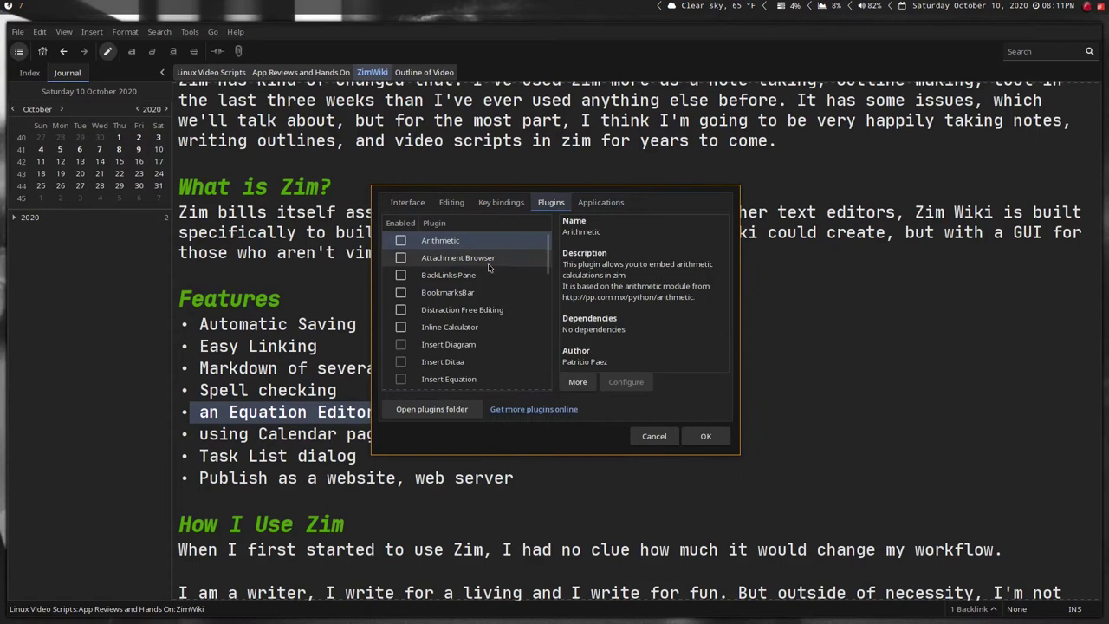
scroll(459, 251, "down", 5)
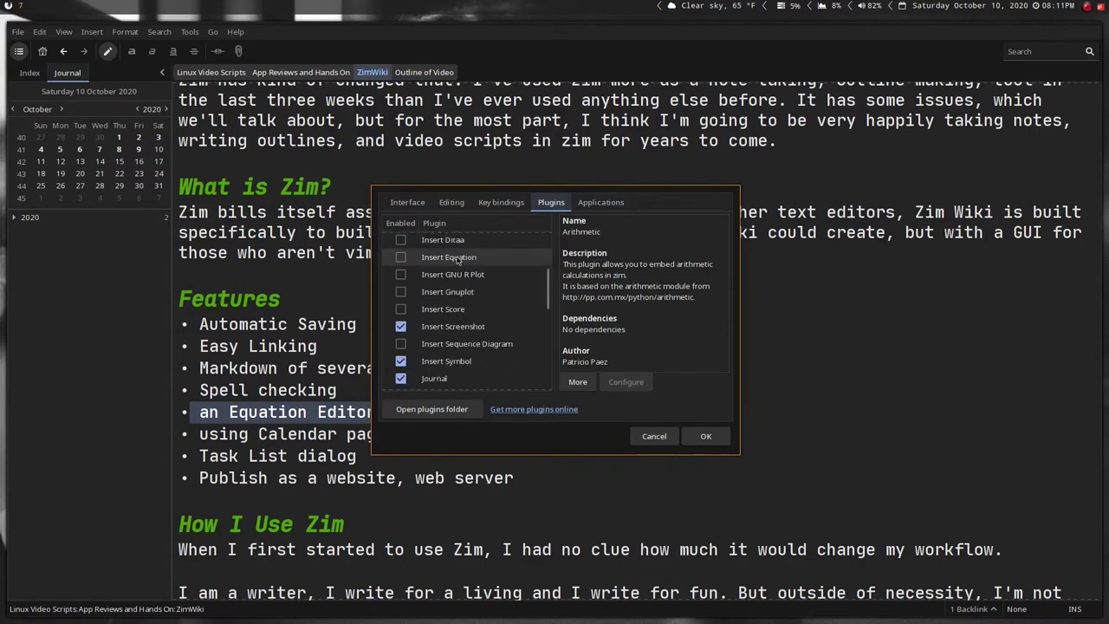
scroll(454, 296, "down", 3)
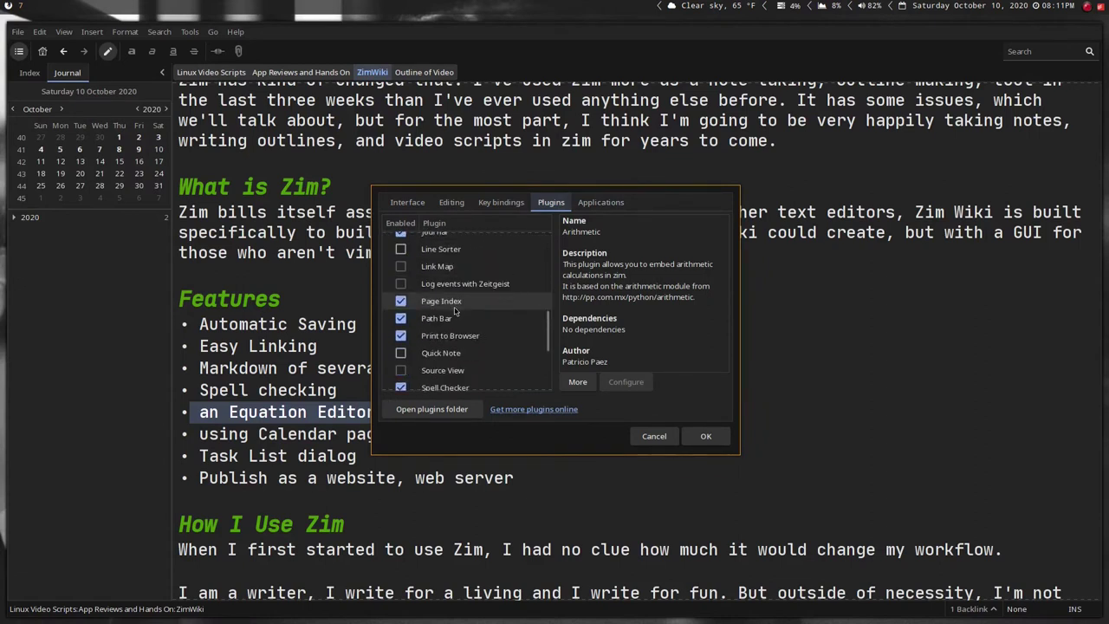
scroll(453, 308, "down", 4)
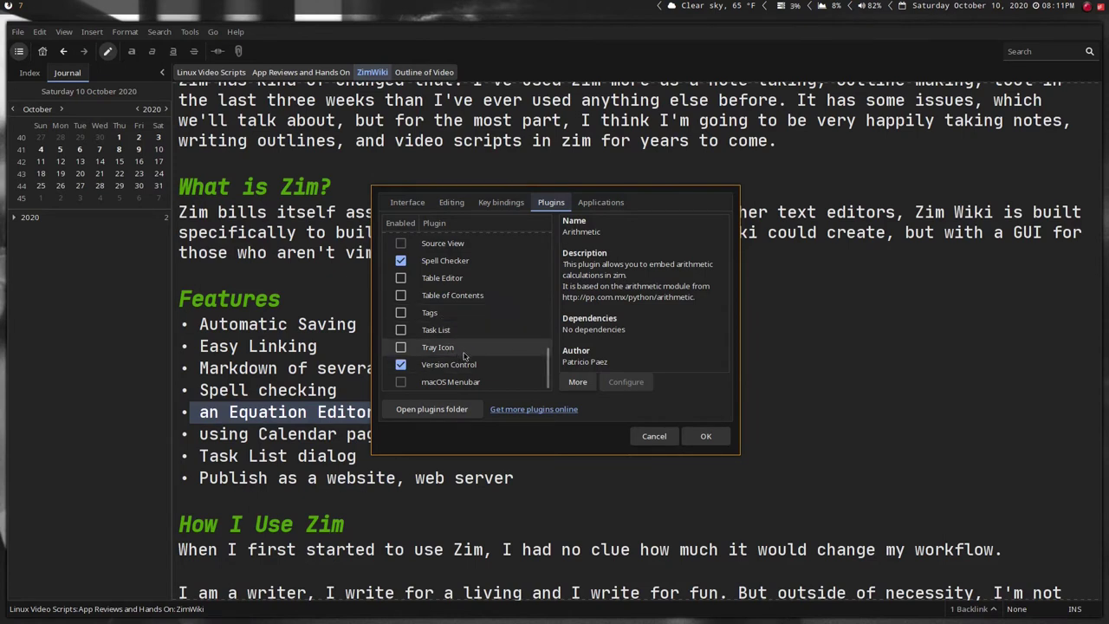
scroll(483, 383, "up", 3)
scroll(484, 383, "up", 2)
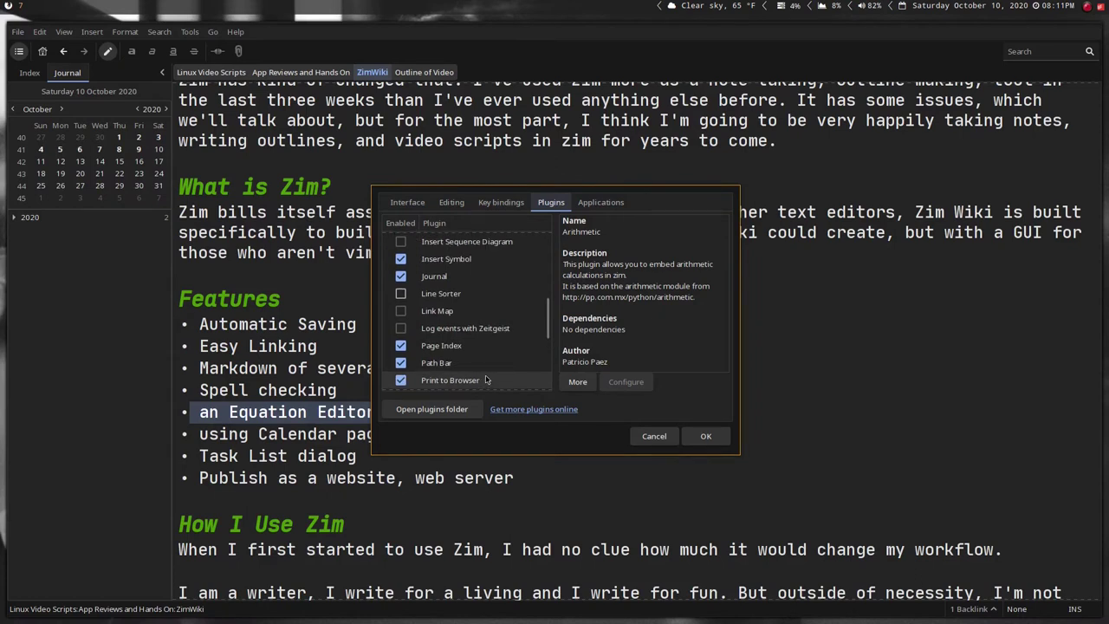
scroll(485, 380, "up", 2)
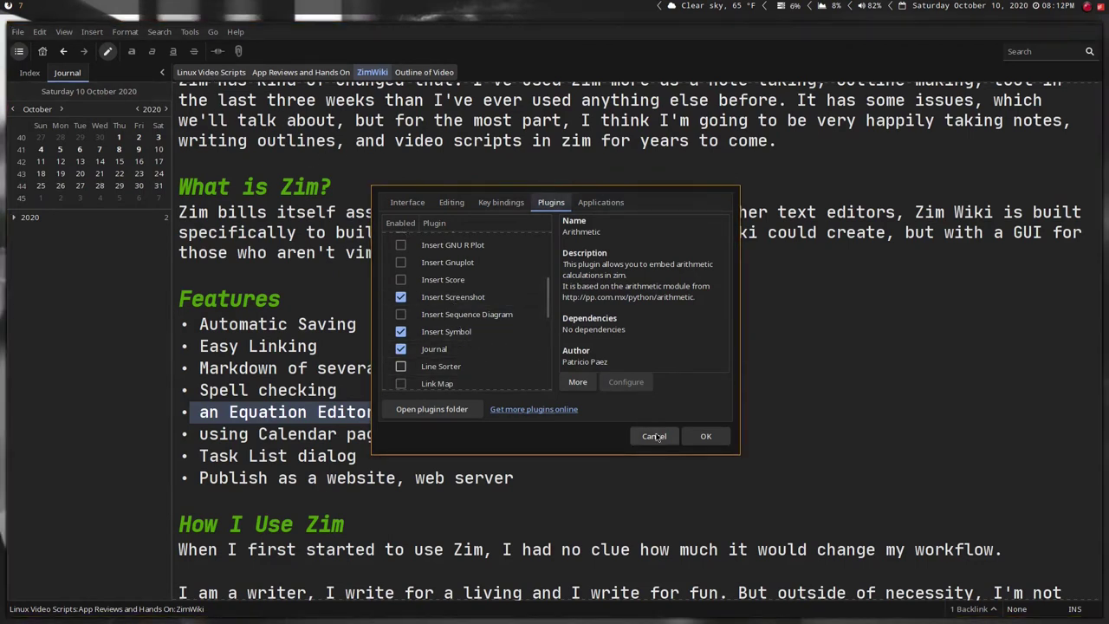
Accept Preferences with OK, then start an Insert Screenshot capture and cancel it
left_click(705, 436)
left_click(91, 32)
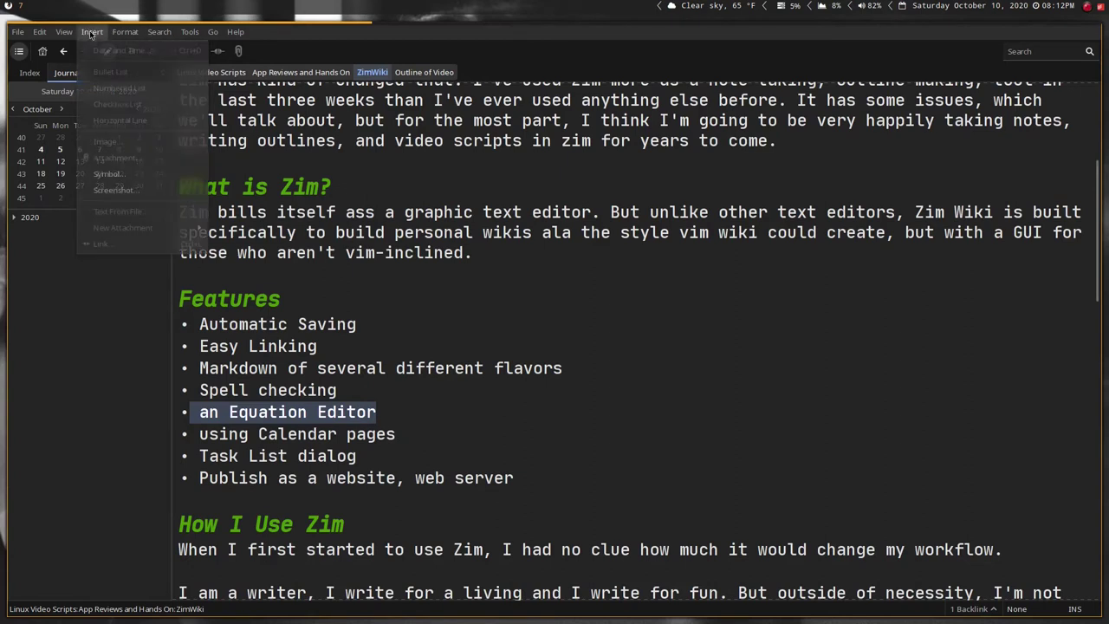
left_click(110, 190)
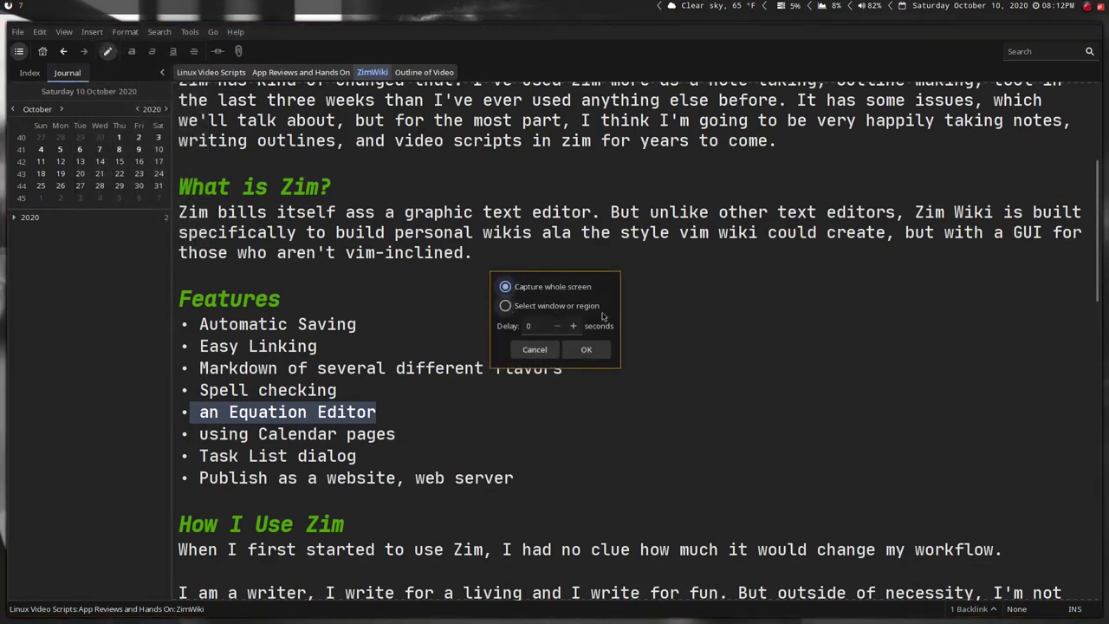
left_click(582, 348)
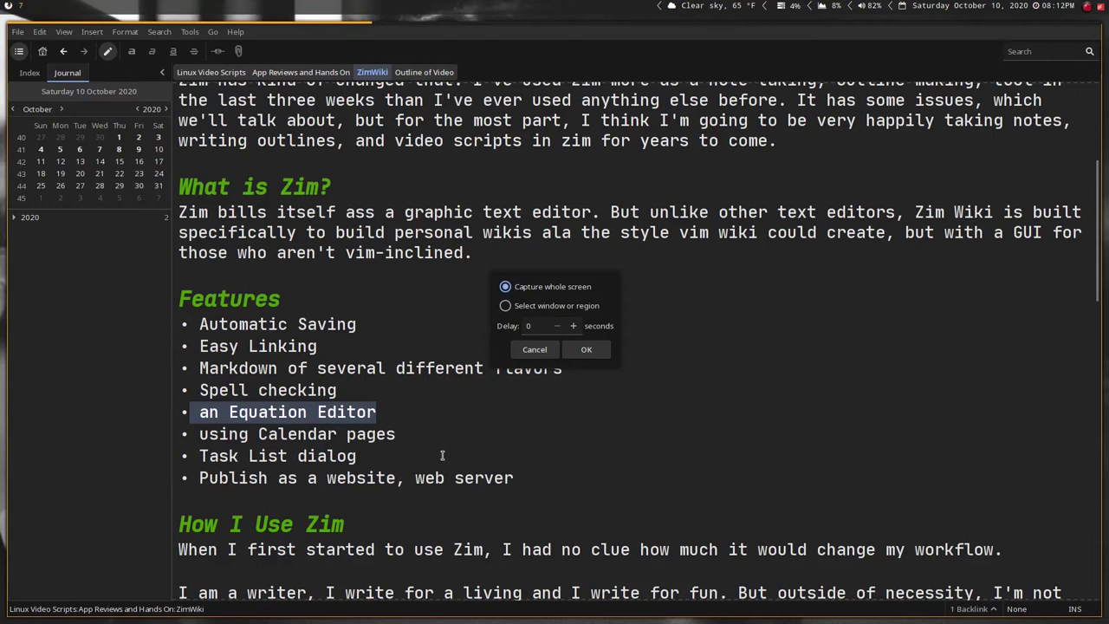
left_click(541, 351)
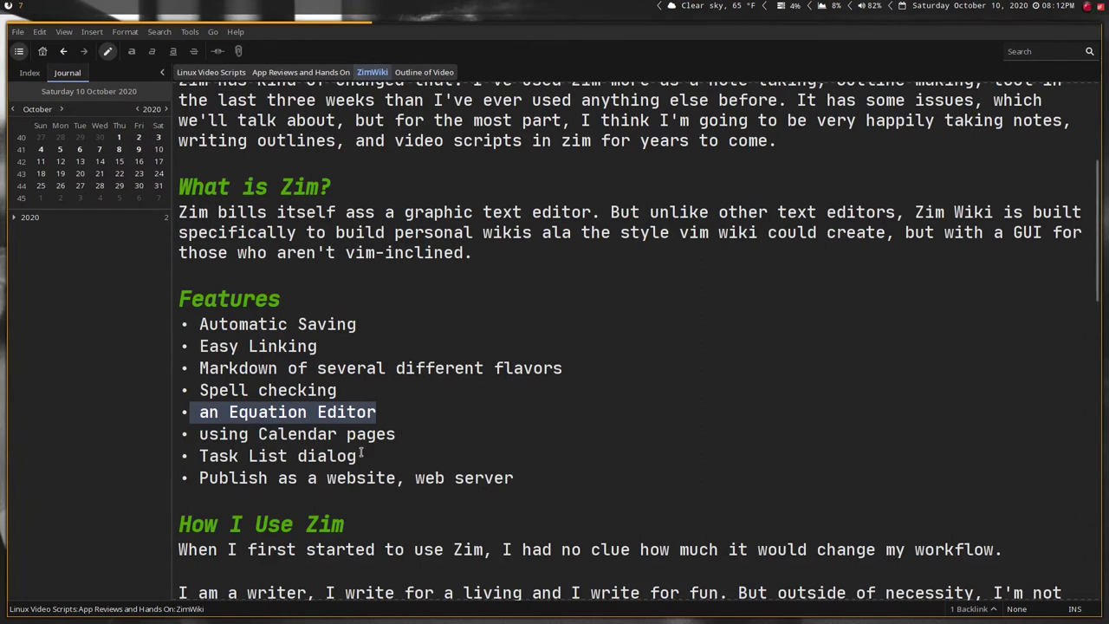
Select the Task List dialog and Publish as a website lines, then show the Key Bindings help page
left_click_drag(191, 454, 378, 456)
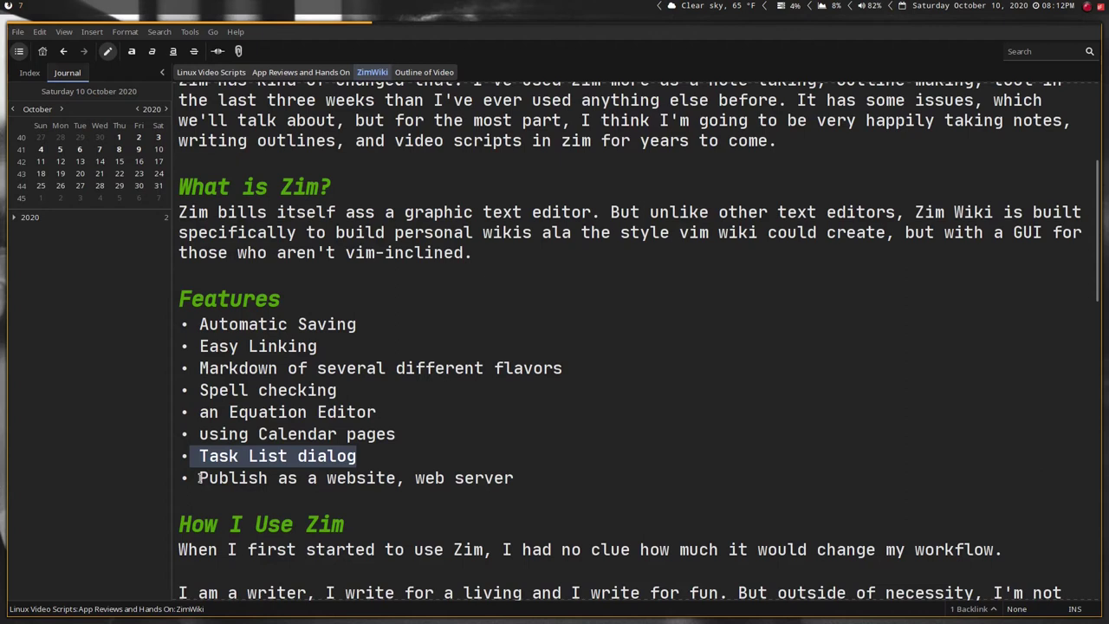
left_click_drag(200, 478, 514, 477)
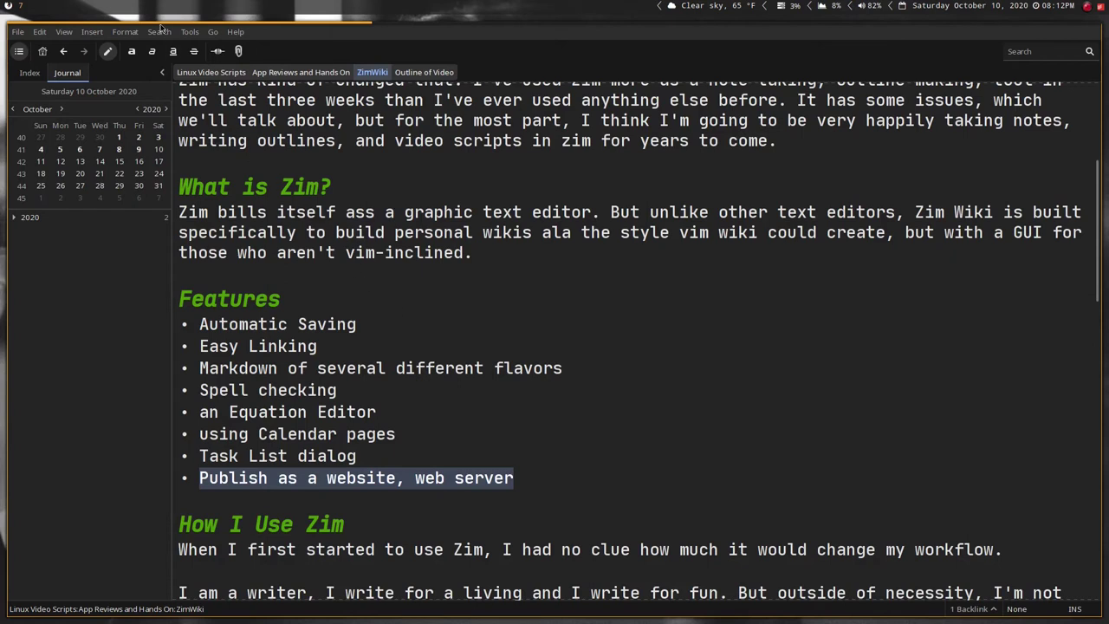
left_click(187, 33)
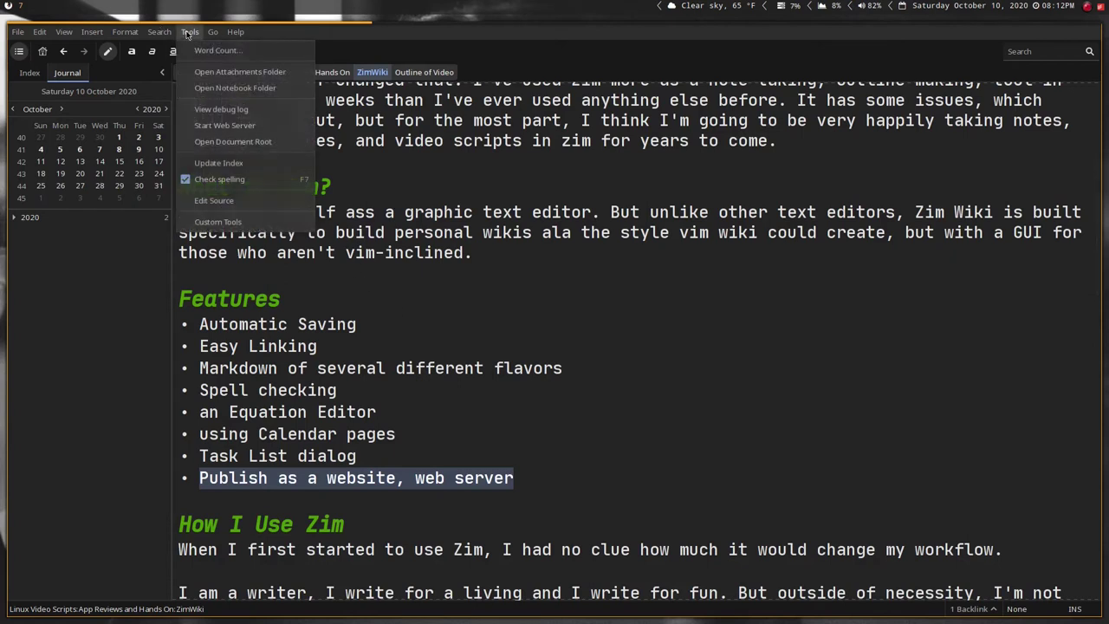
mouse_move(217, 35)
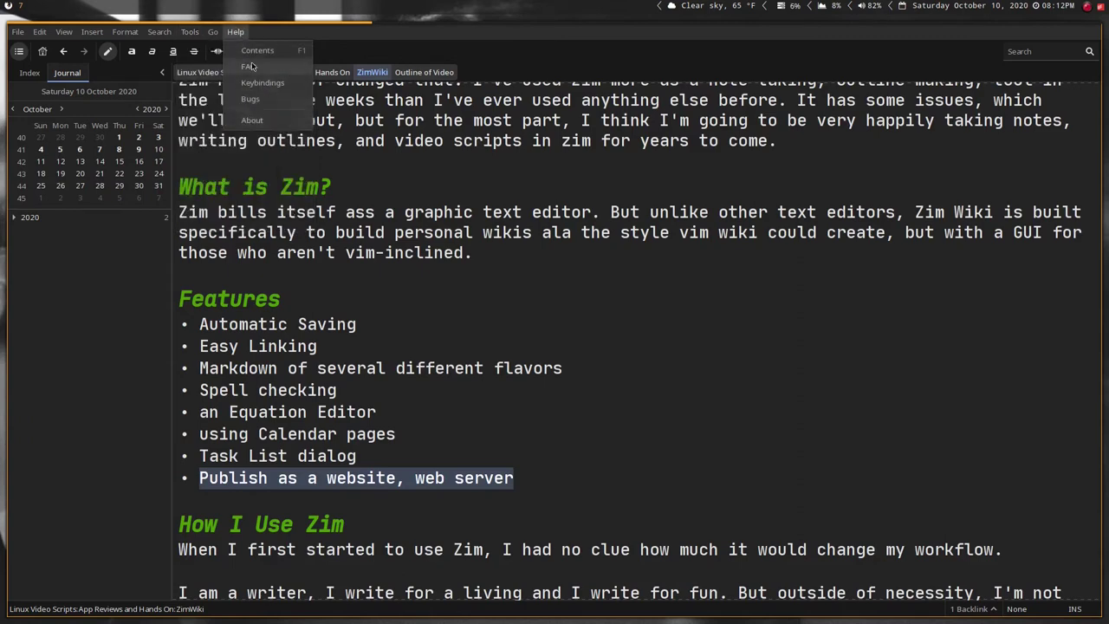
left_click(258, 85)
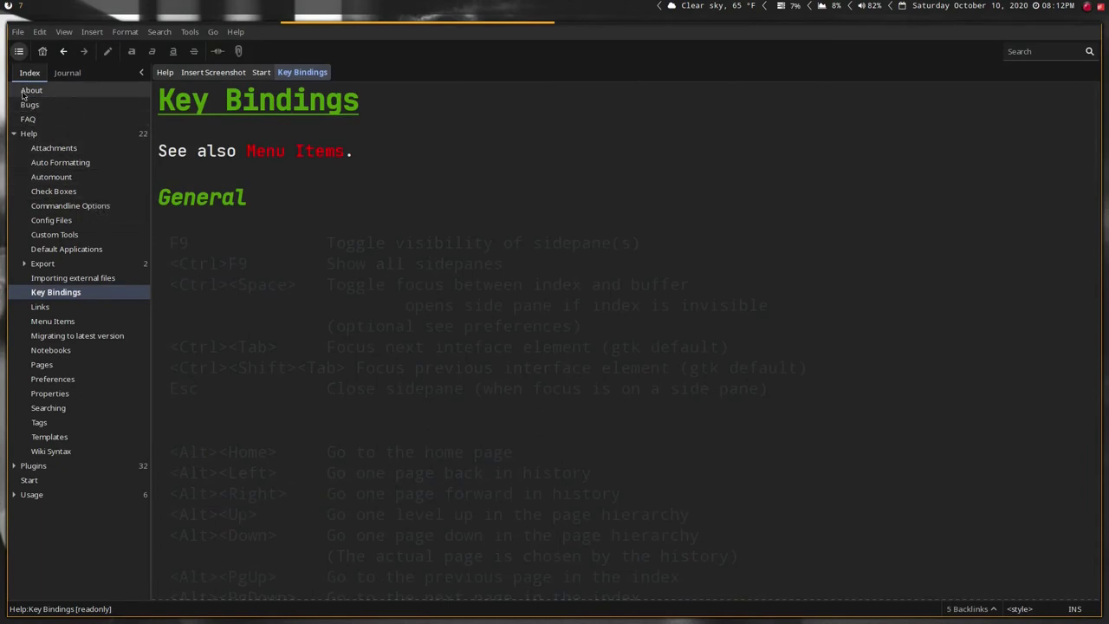
View help topics Check Boxes, Config Files, Migrating, Links, Importing external files, then Custom Tools
left_click(55, 193)
left_click(54, 220)
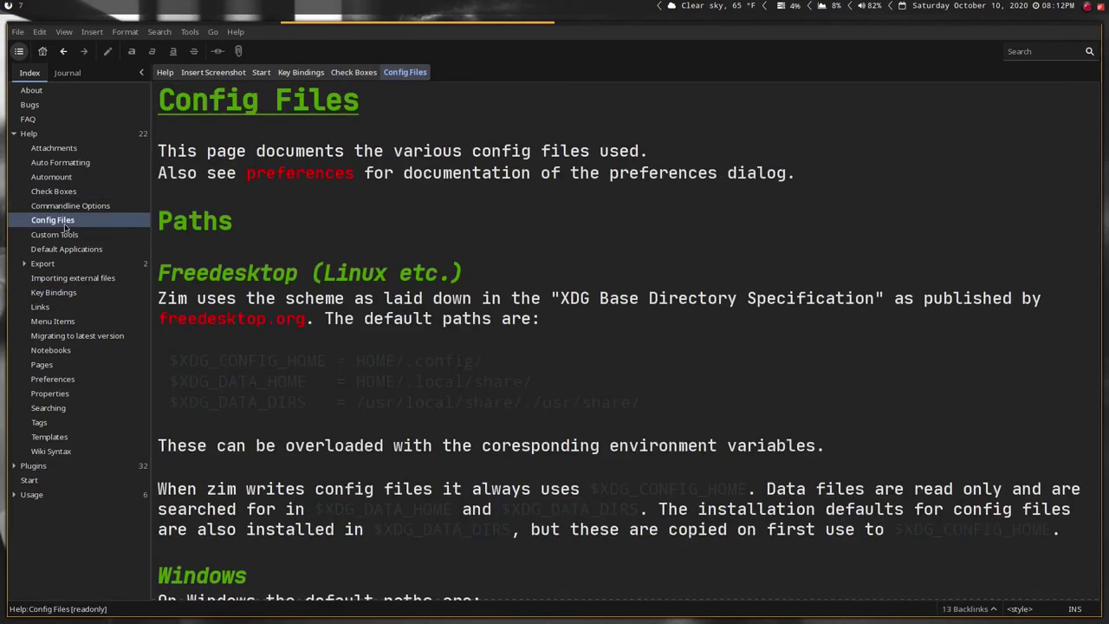
left_click(78, 336)
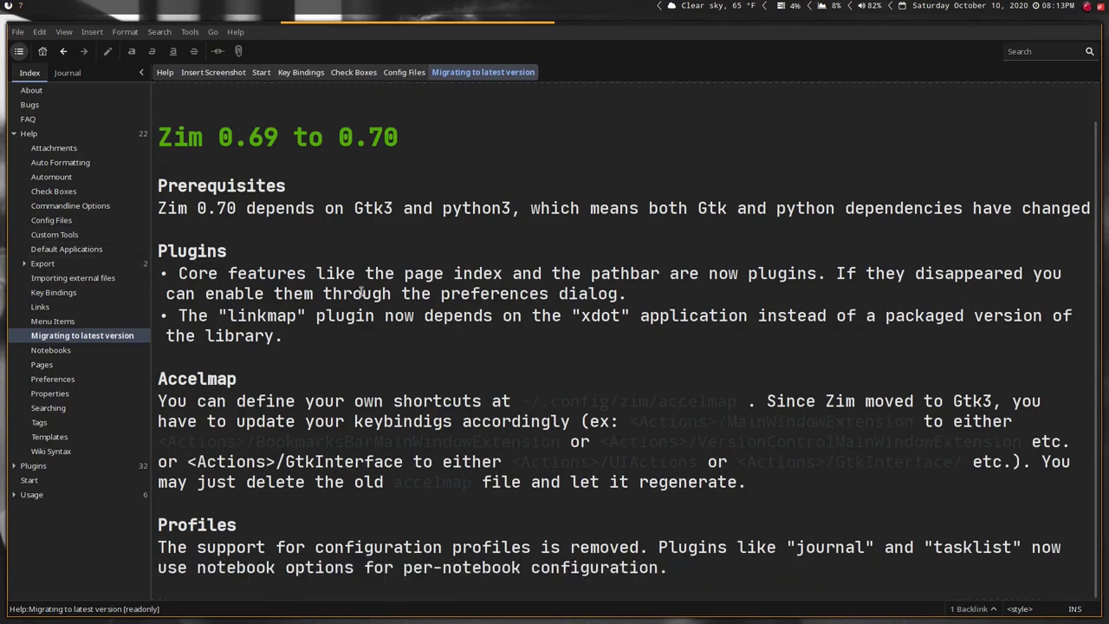
left_click(63, 307)
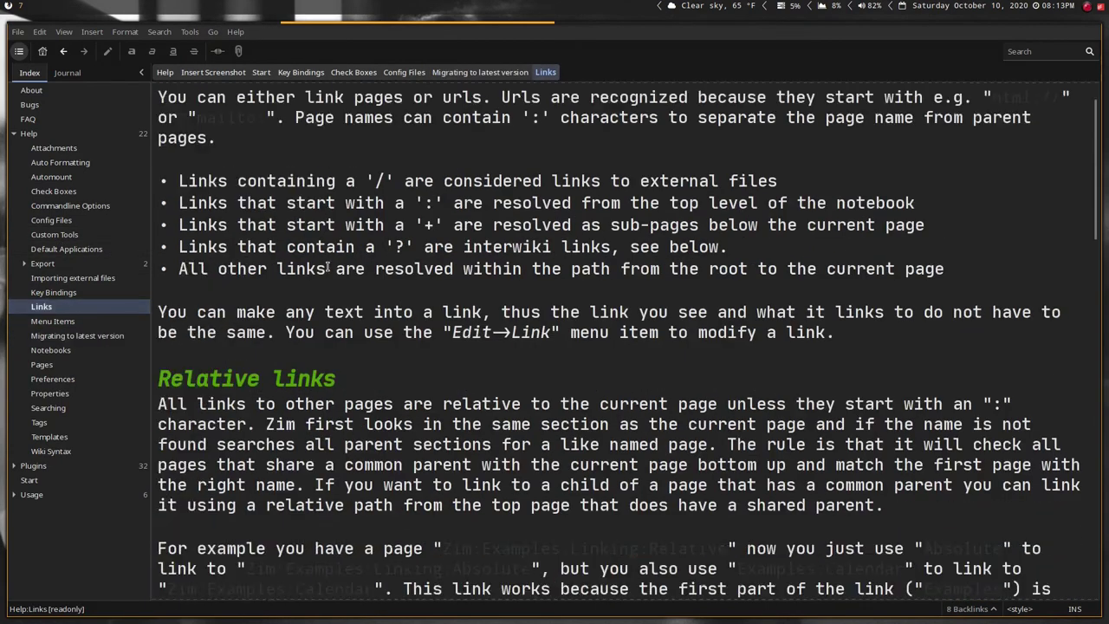
scroll(328, 269, "down", 1)
scroll(329, 265, "down", 7)
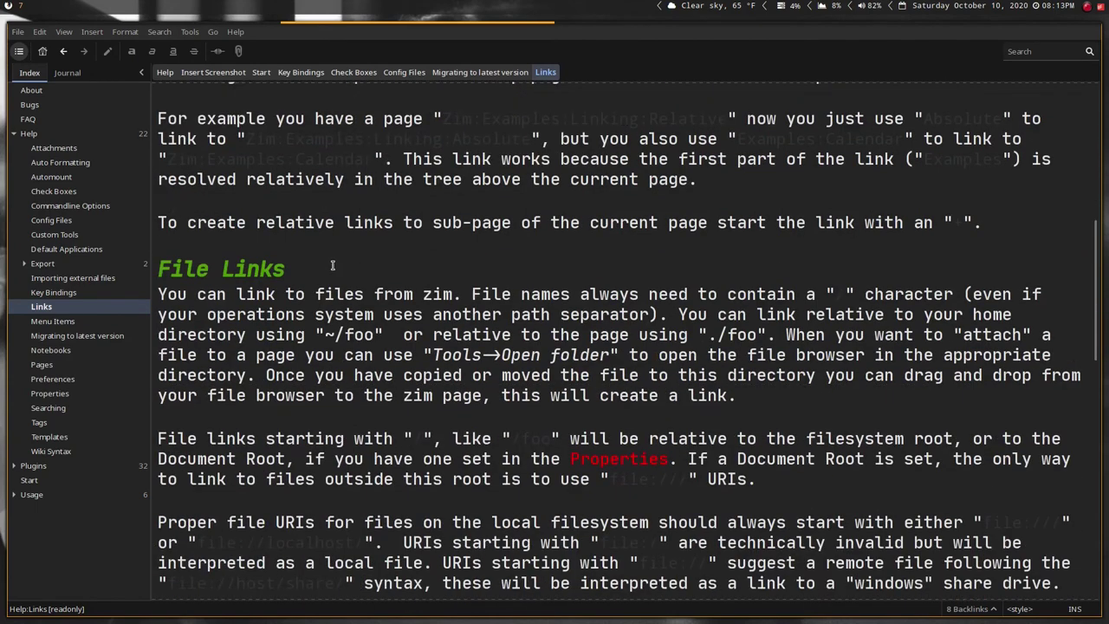
scroll(331, 265, "down", 4)
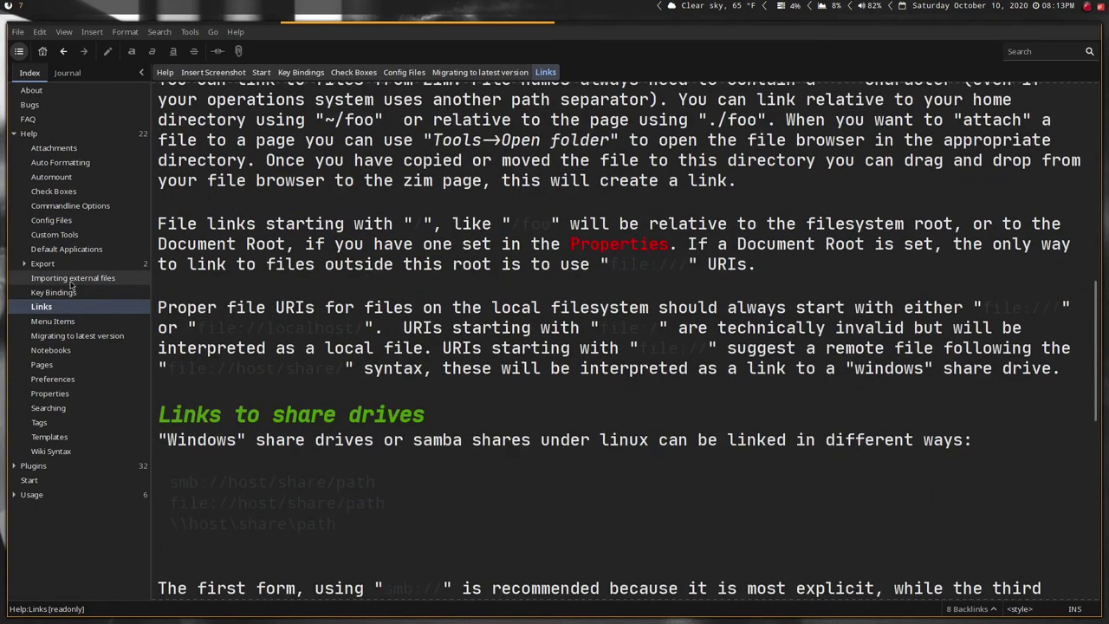
left_click(62, 278)
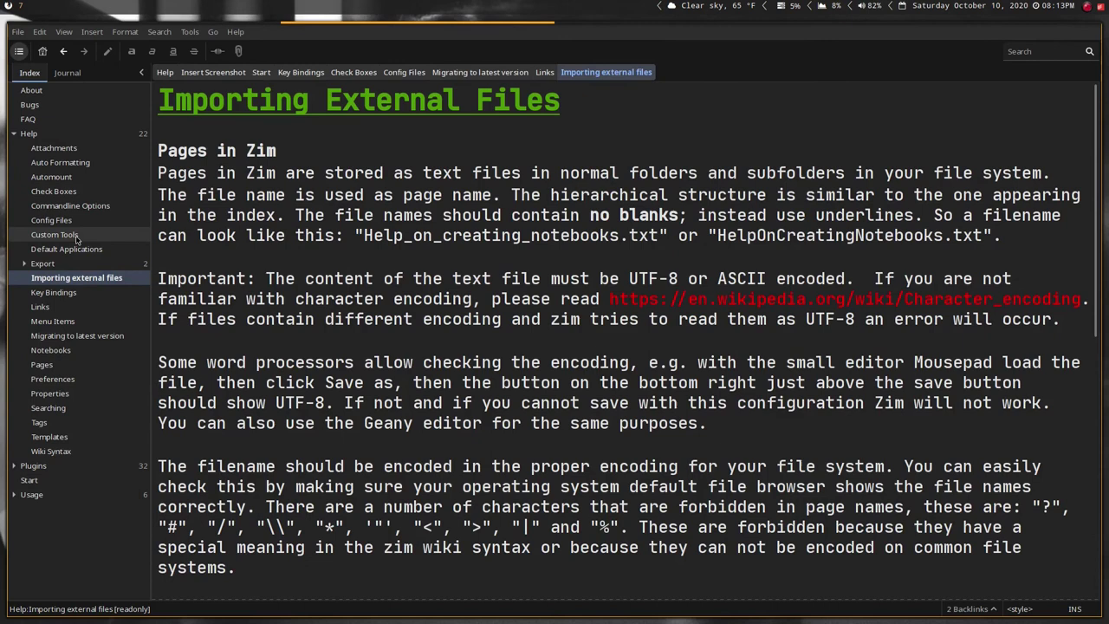
left_click(76, 235)
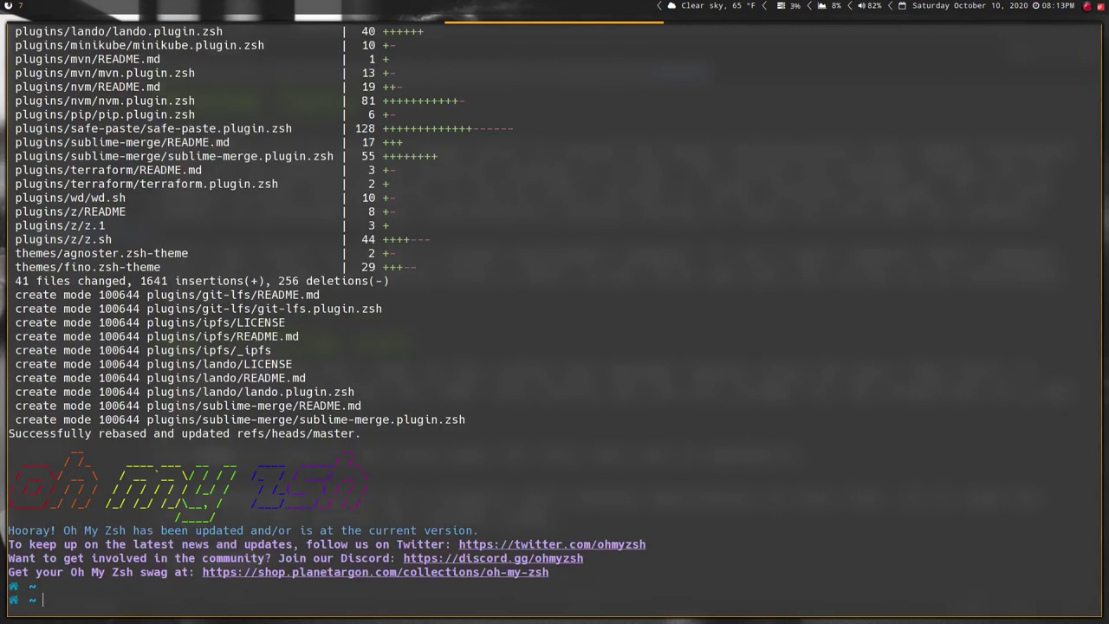
In zsh, change into Notebooks/Notes and list its files
type("cd Notebooks/Notes/")
key("Return")
type("ls")
key("Return")
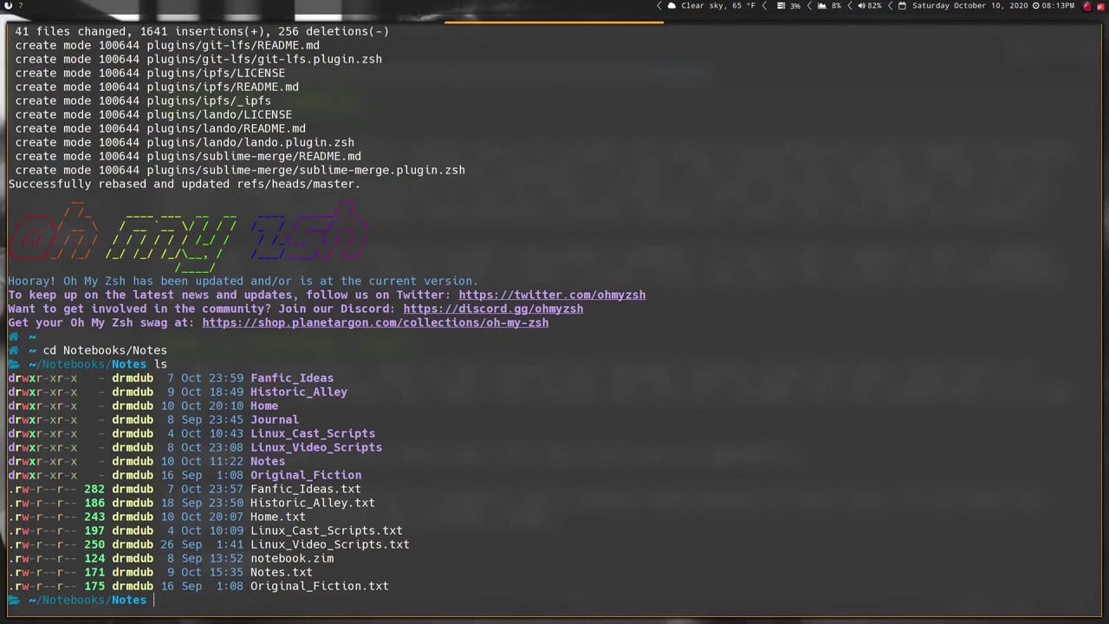
Move into Journal/2020/10, list the October journal files, and return to Zim
type("cd Journal")
key("Return")
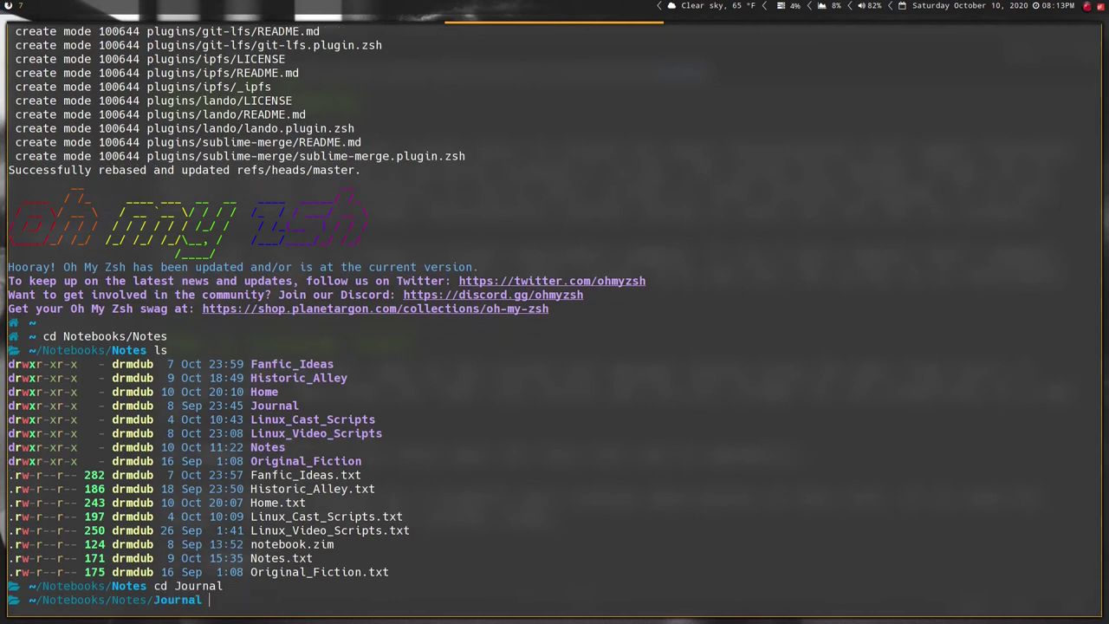
type("ls")
key("BackSpace")
key("BackSpace")
type("cd 2020/10/")
key("Return")
type("ls")
key("Return")
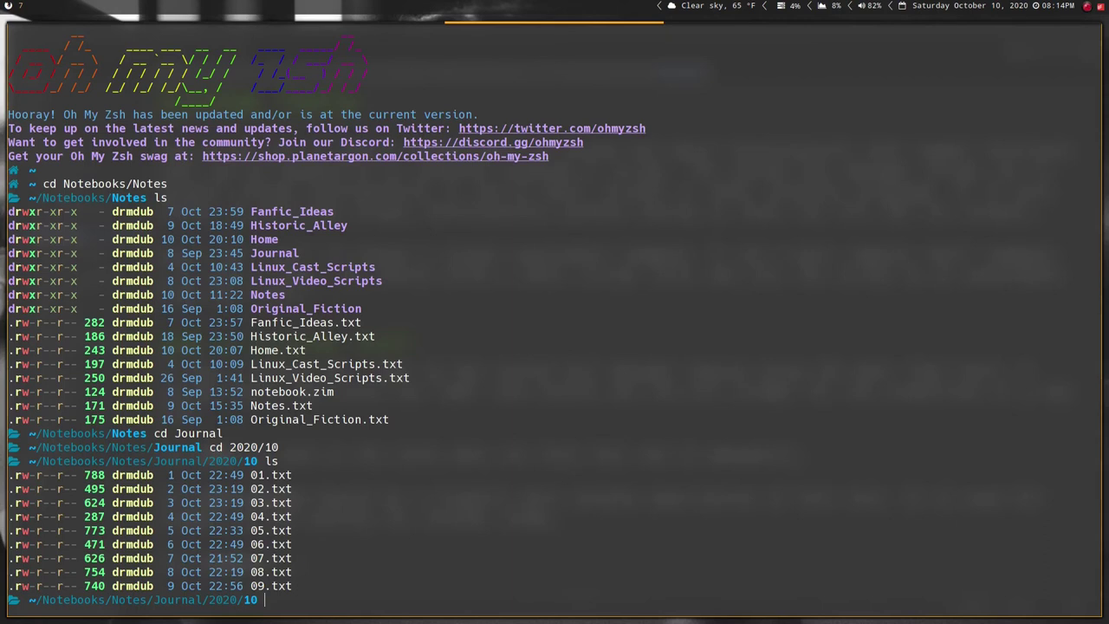
key("alt+Tab")
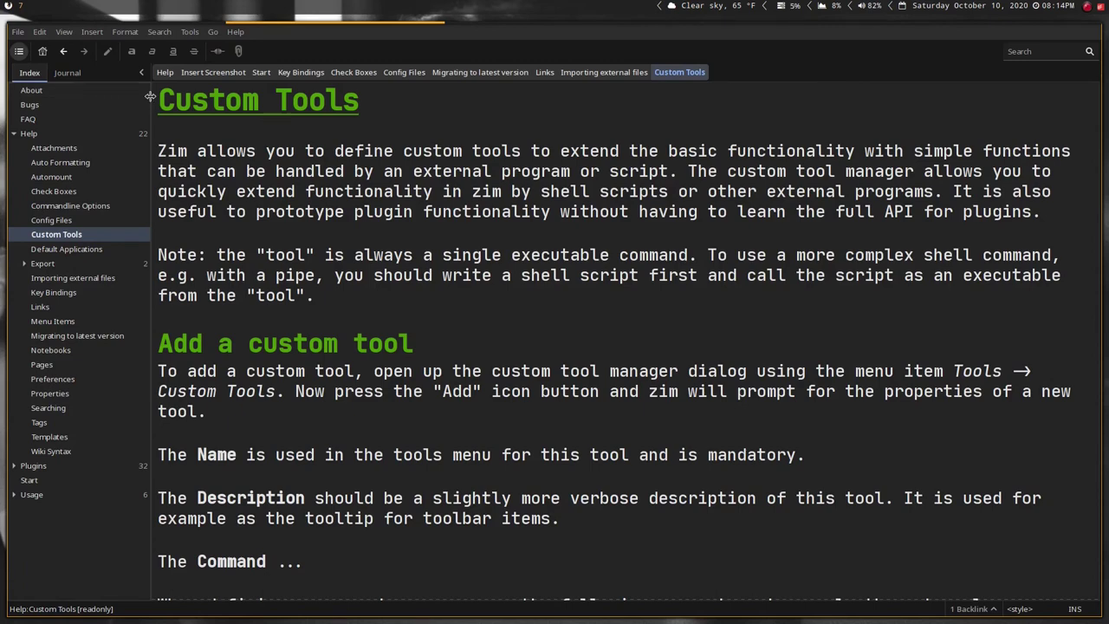
Open the Writing notebook via Open Another Notebook and show its Index page tree
left_click(17, 31)
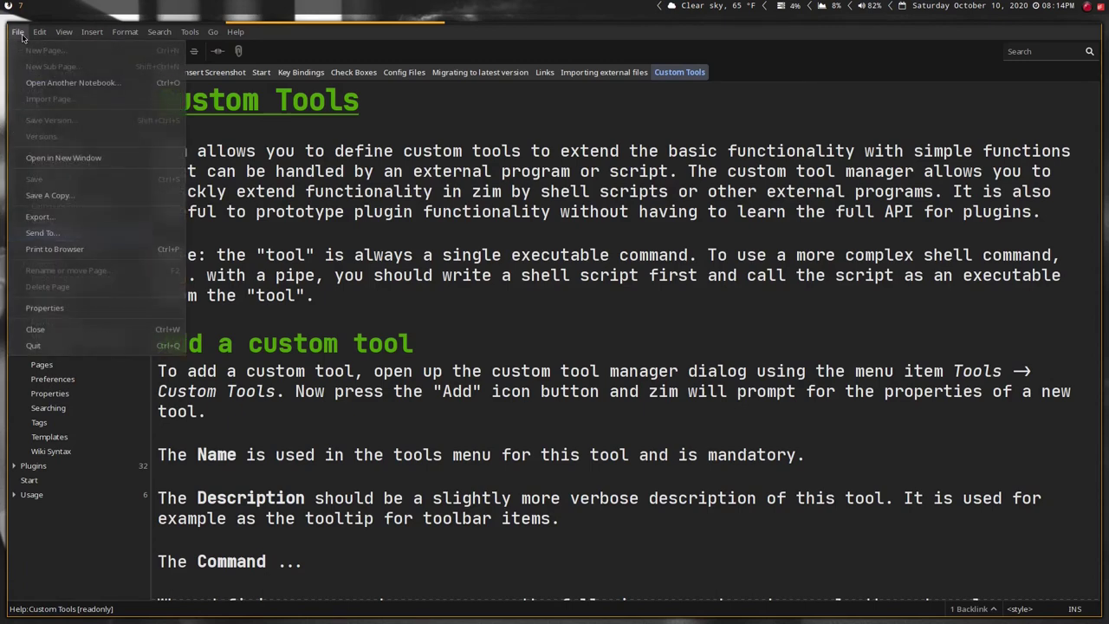
left_click(500, 212)
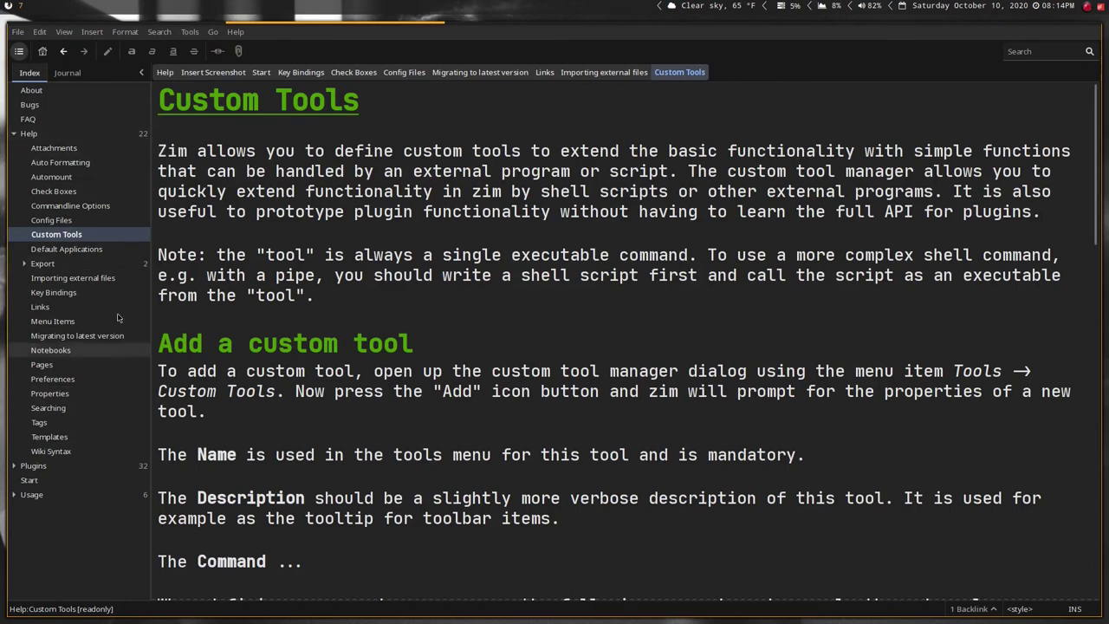
left_click(17, 32)
left_click(73, 82)
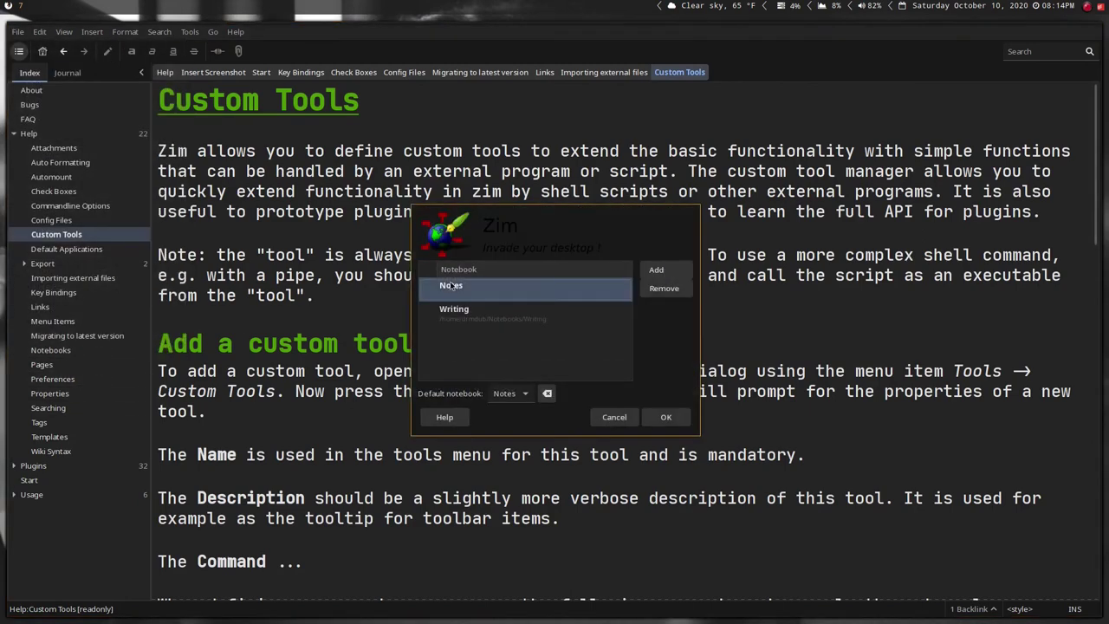
left_click(507, 310)
left_click(666, 417)
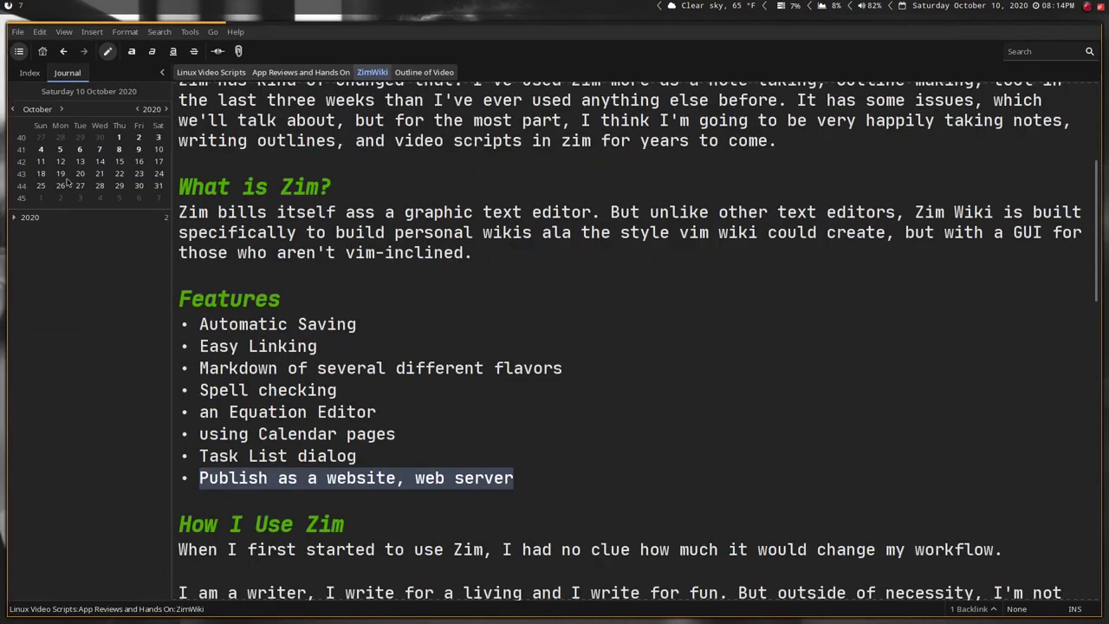
left_click(29, 73)
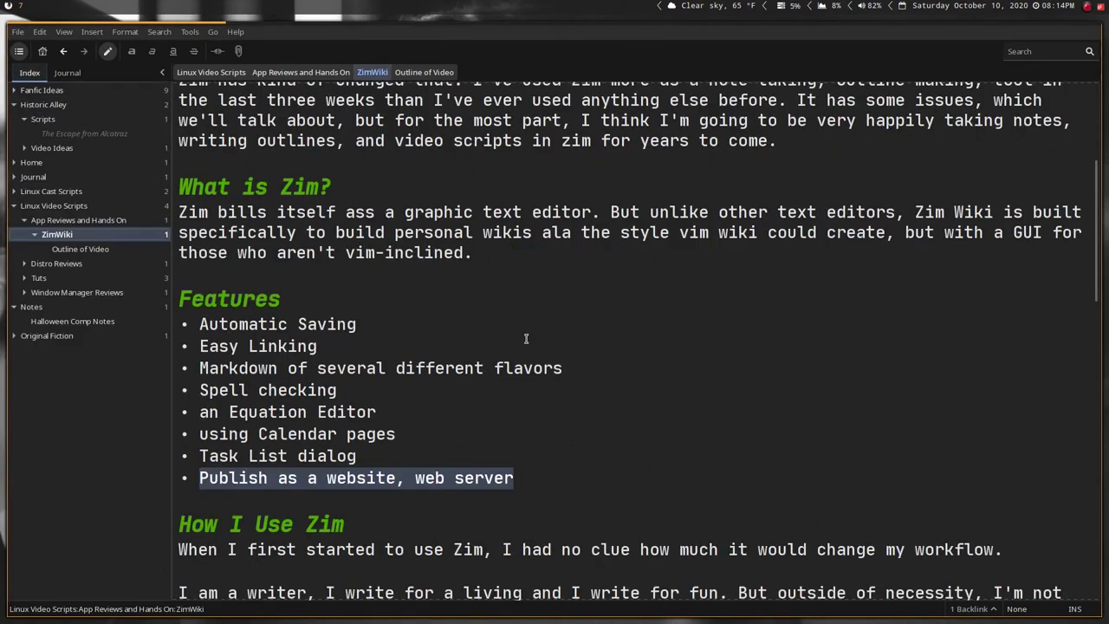
Expand the Linux Cast Scripts, Journal, Home and Fanfic Ideas branches and view the Castle page
scroll(525, 338, "down", 5)
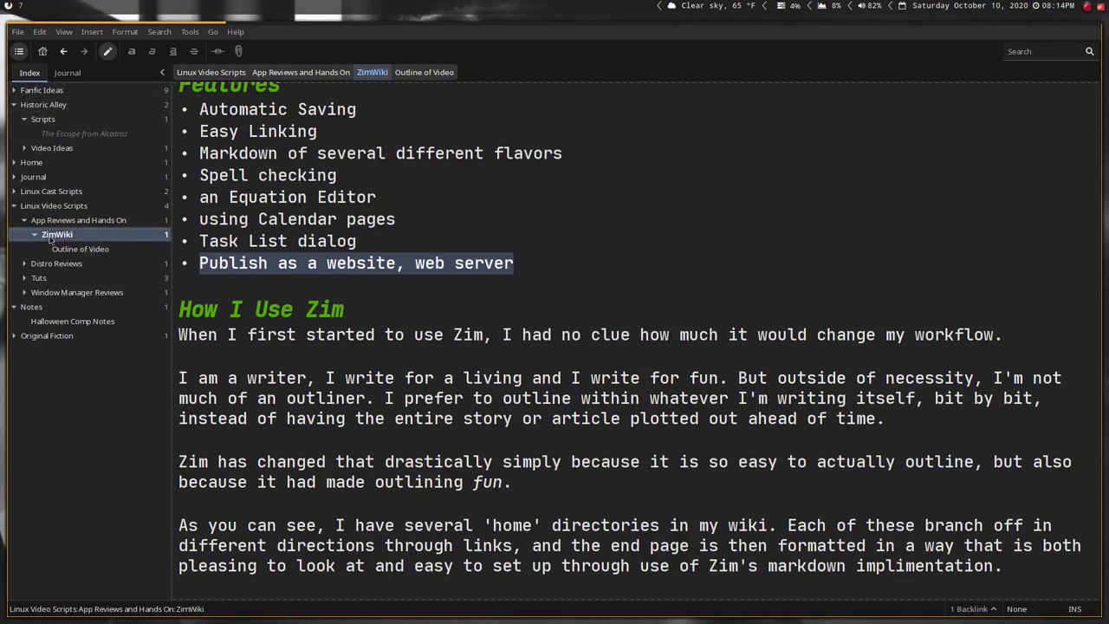
left_click(13, 91)
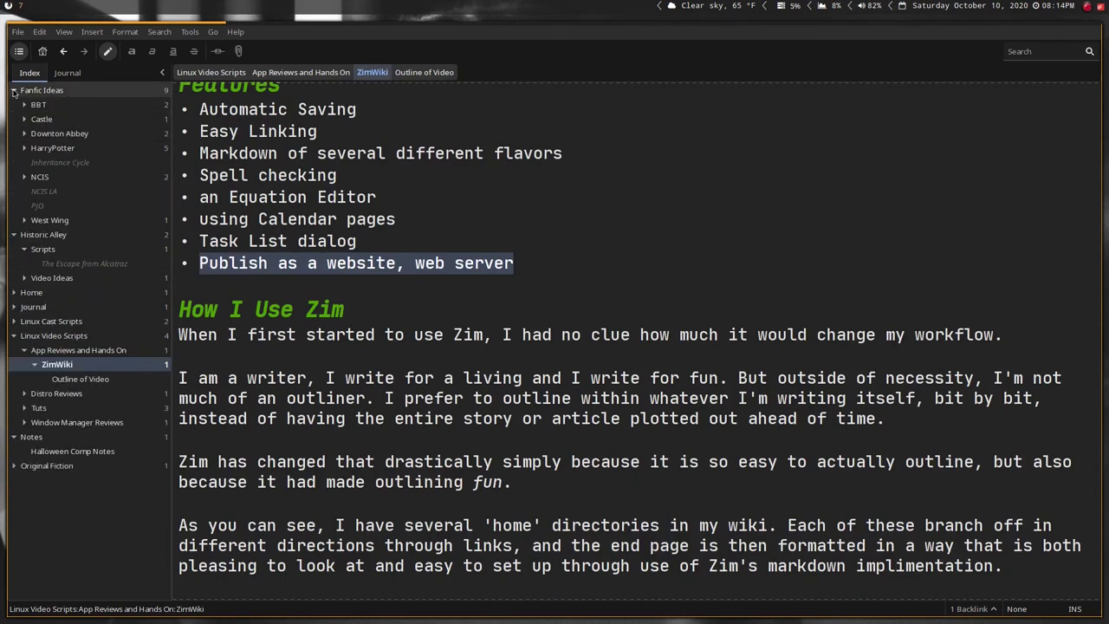
left_click(14, 91)
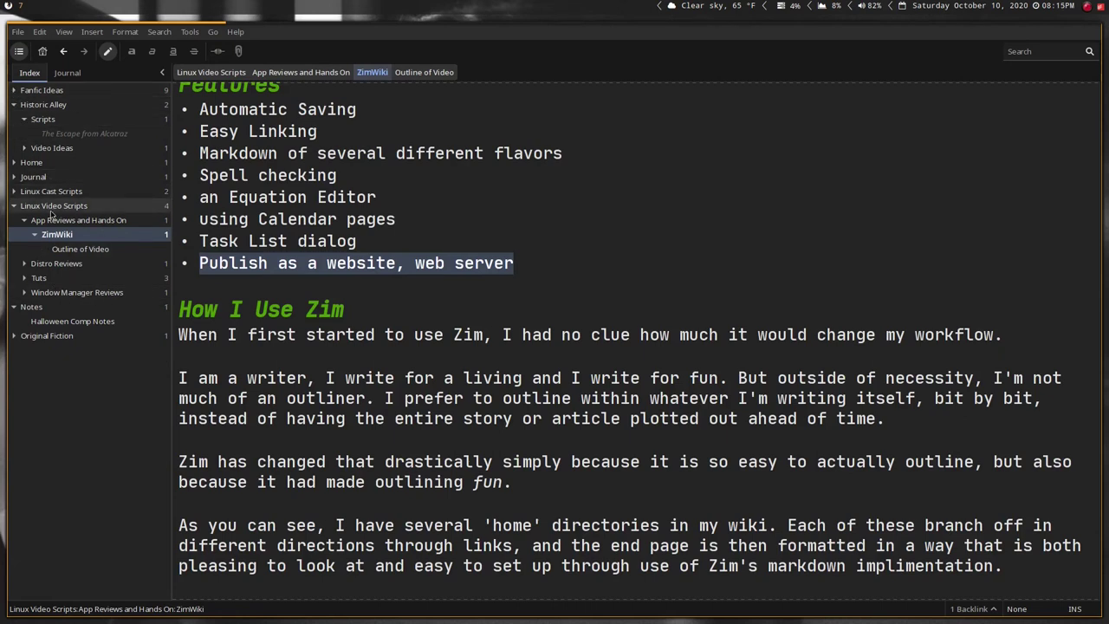
left_click_drag(52, 208, 78, 137)
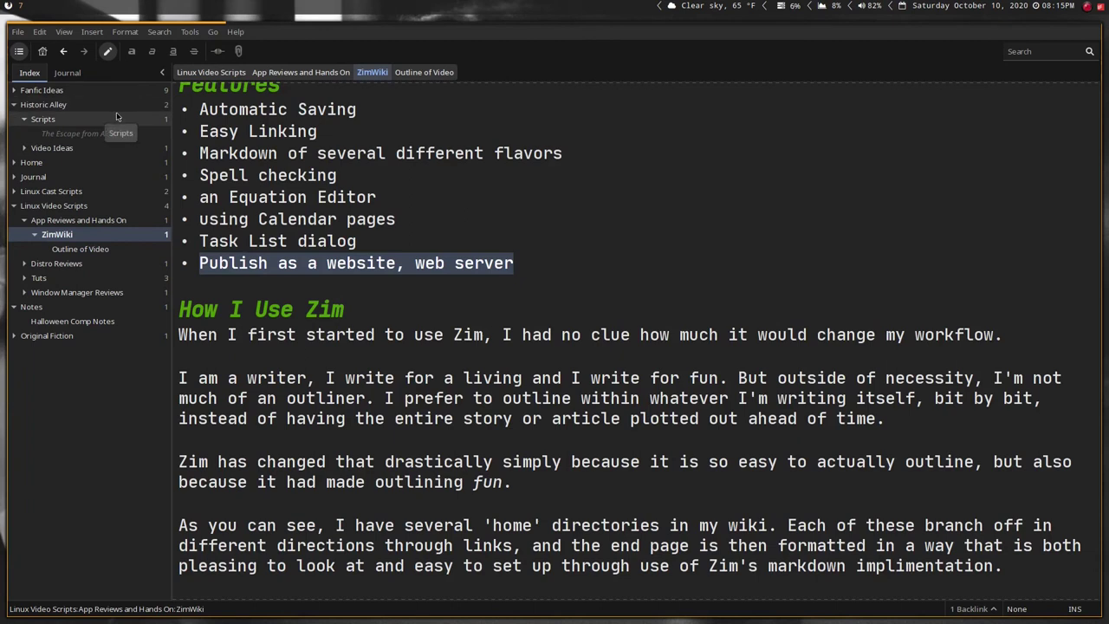
left_click(13, 191)
left_click(13, 177)
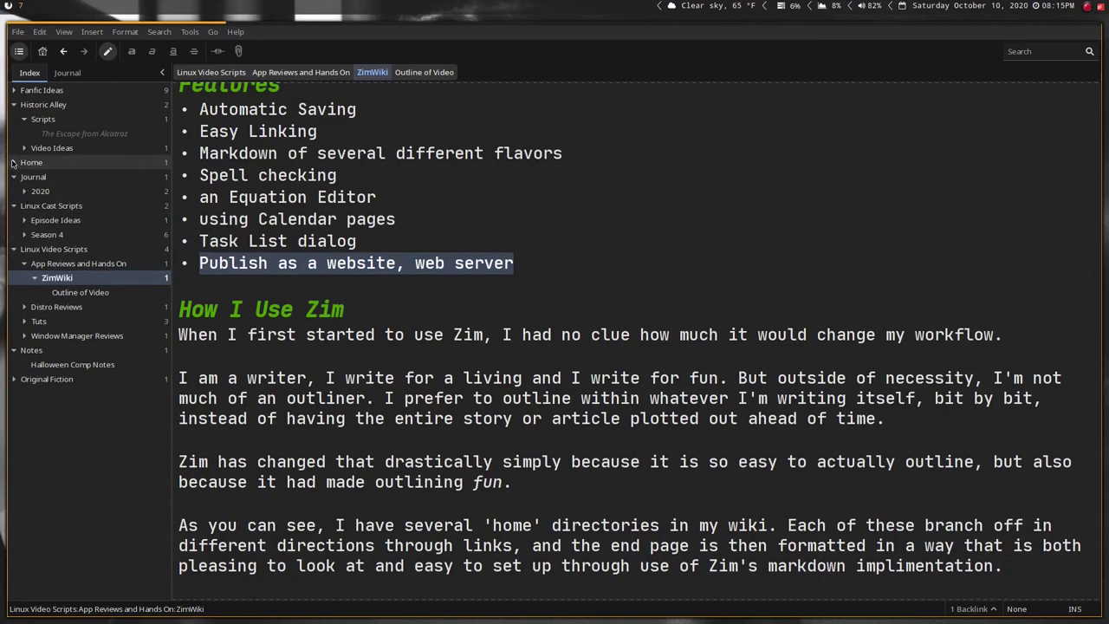
left_click(13, 163)
left_click(13, 105)
left_click(13, 90)
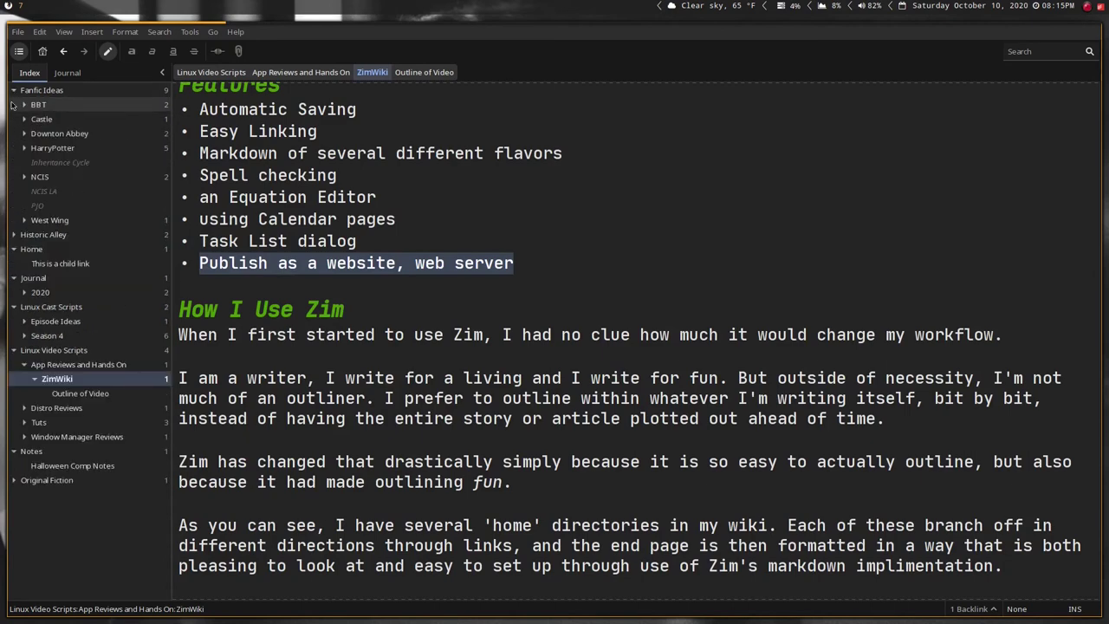
left_click(19, 119)
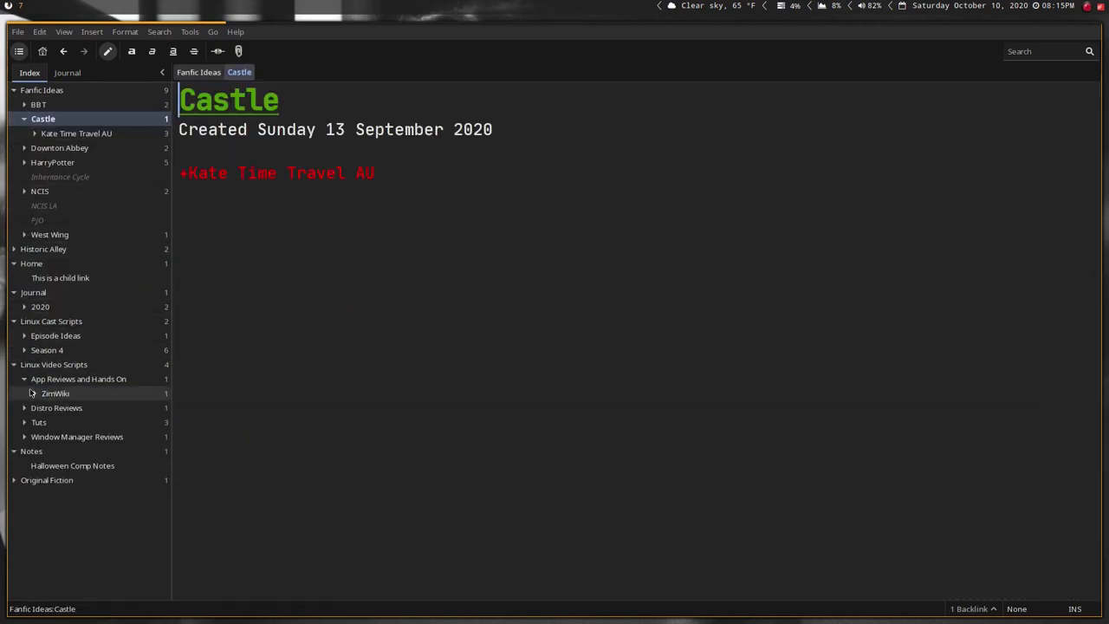
Expand Linux Cast Scripts > Season 4 and view the e8 Is WSL Good or Bad for Linux page
left_click(13, 321)
left_click(13, 336)
left_click(13, 322)
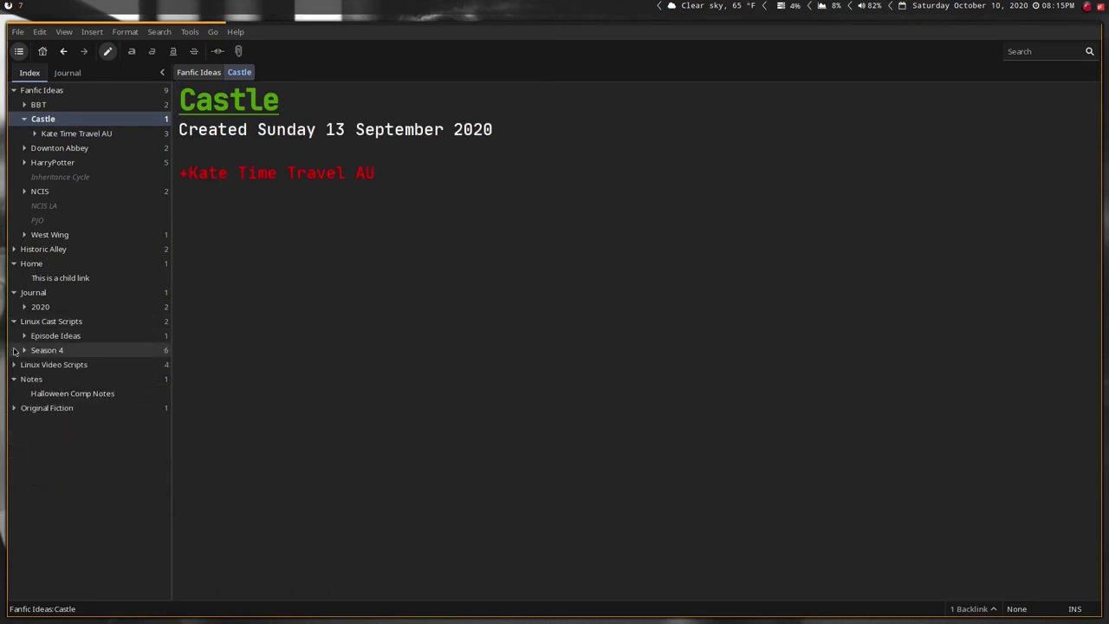
left_click(23, 350)
left_click(87, 378)
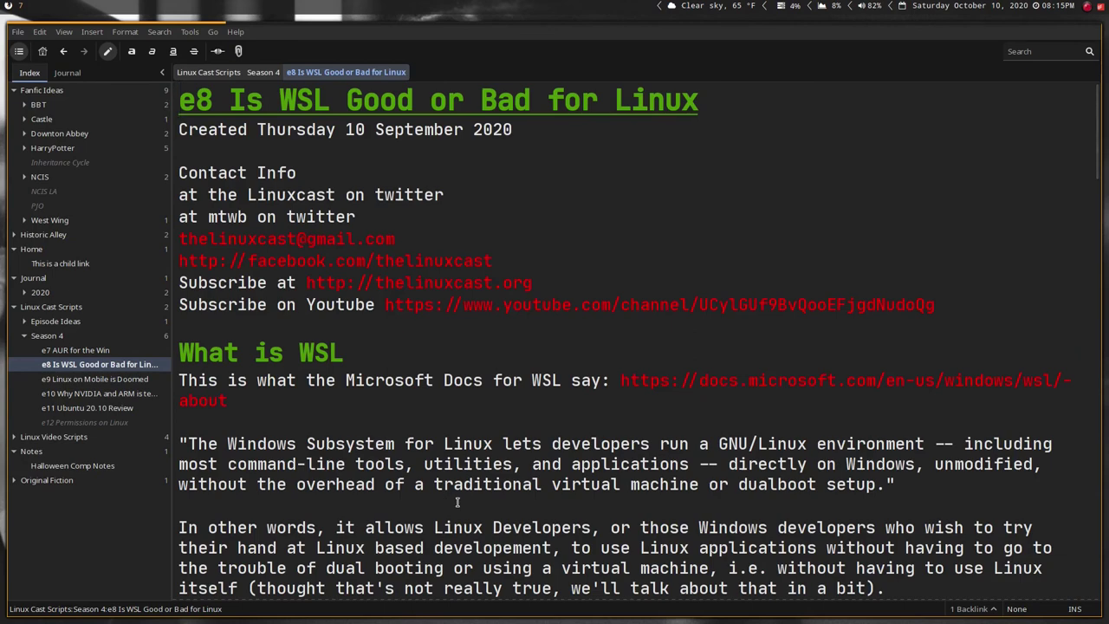
Expand Linux Video Scripts > App Reviews and Hands On and view the ZimWiki page
left_click(13, 438)
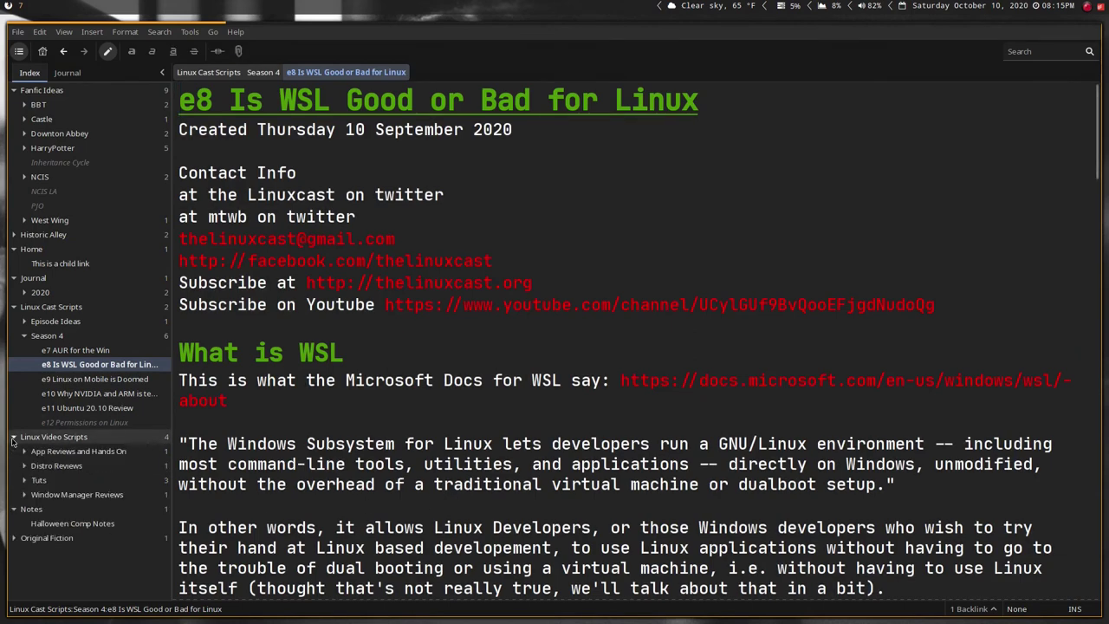
left_click(23, 452)
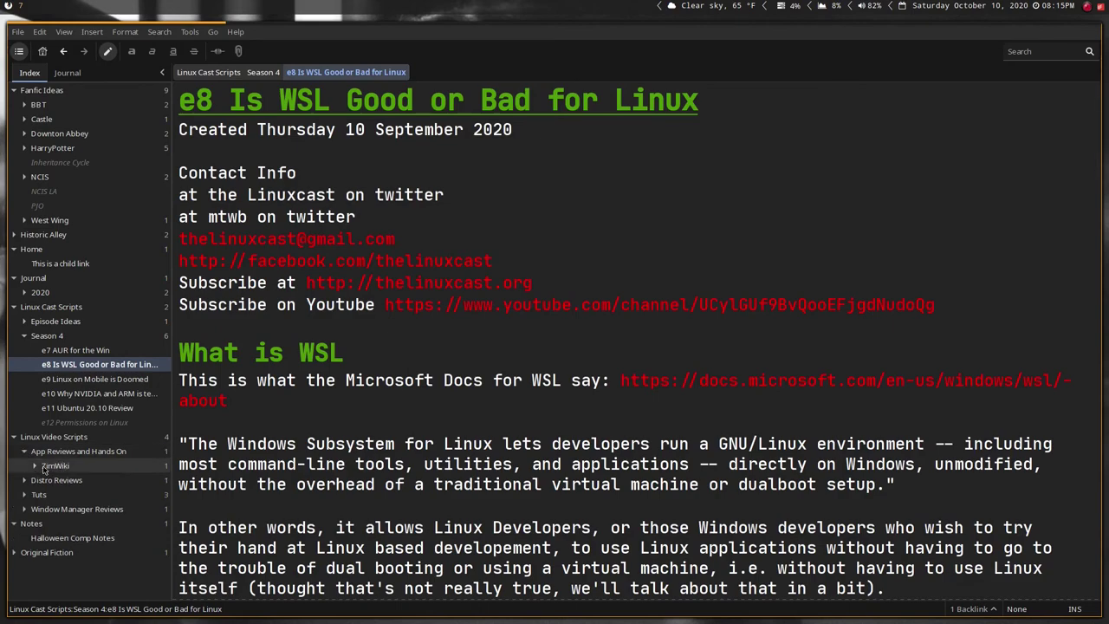
left_click(55, 465)
scroll(401, 435, "down", 5)
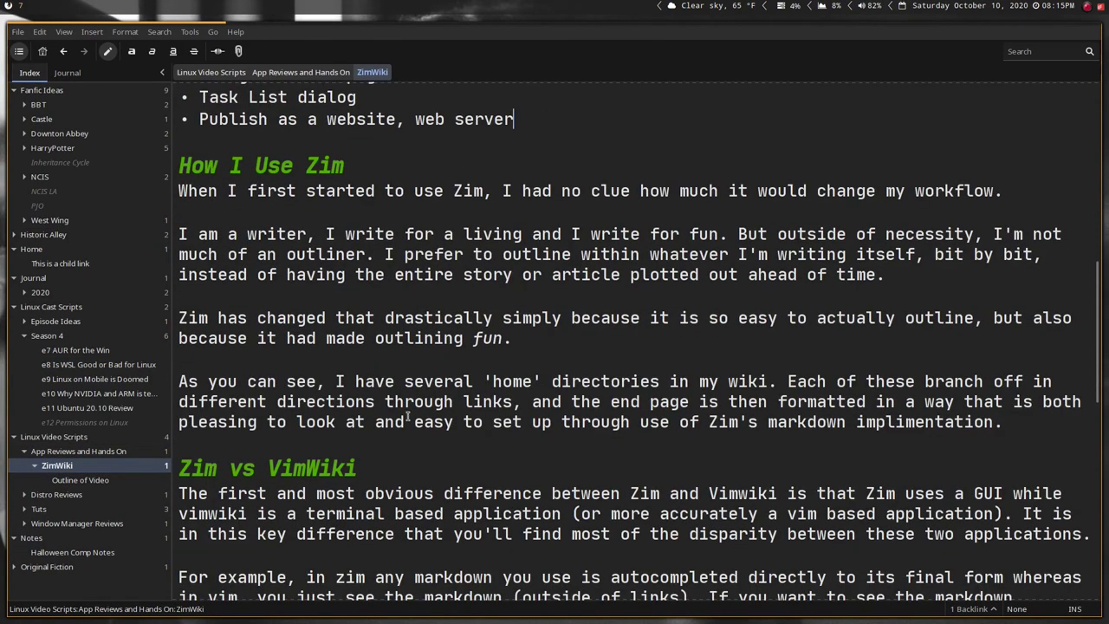
Follow the +Outline of Video link and select its 'Why Zim and not VimWiki?' item
scroll(359, 328, "up", 4)
scroll(355, 312, "up", 12)
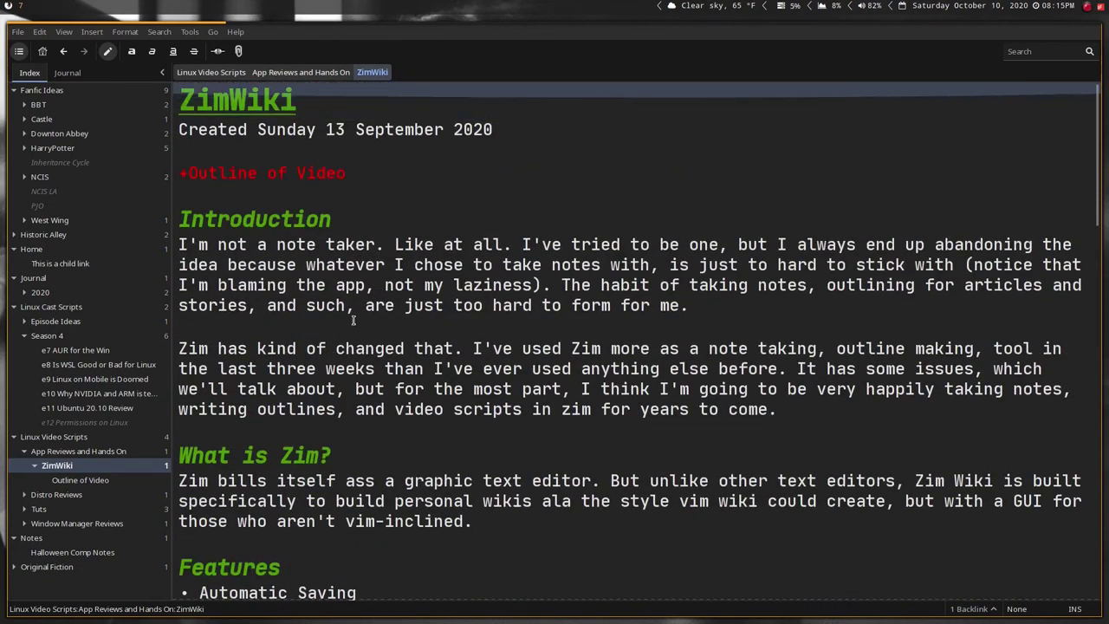
scroll(299, 152, "down", 1)
left_click(302, 143)
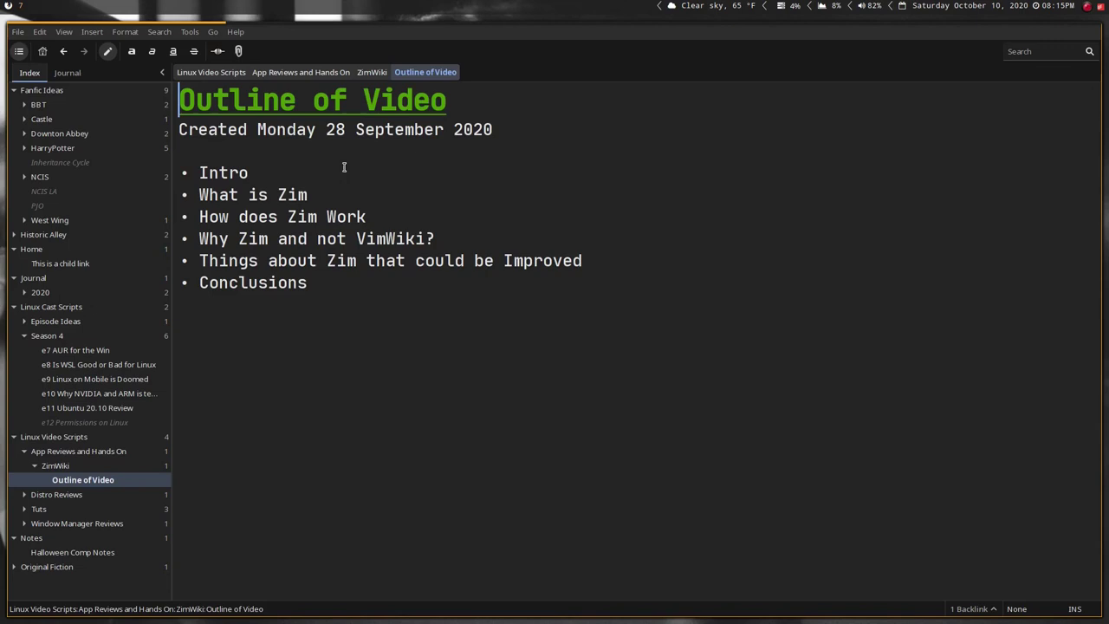
left_click_drag(216, 240, 439, 242)
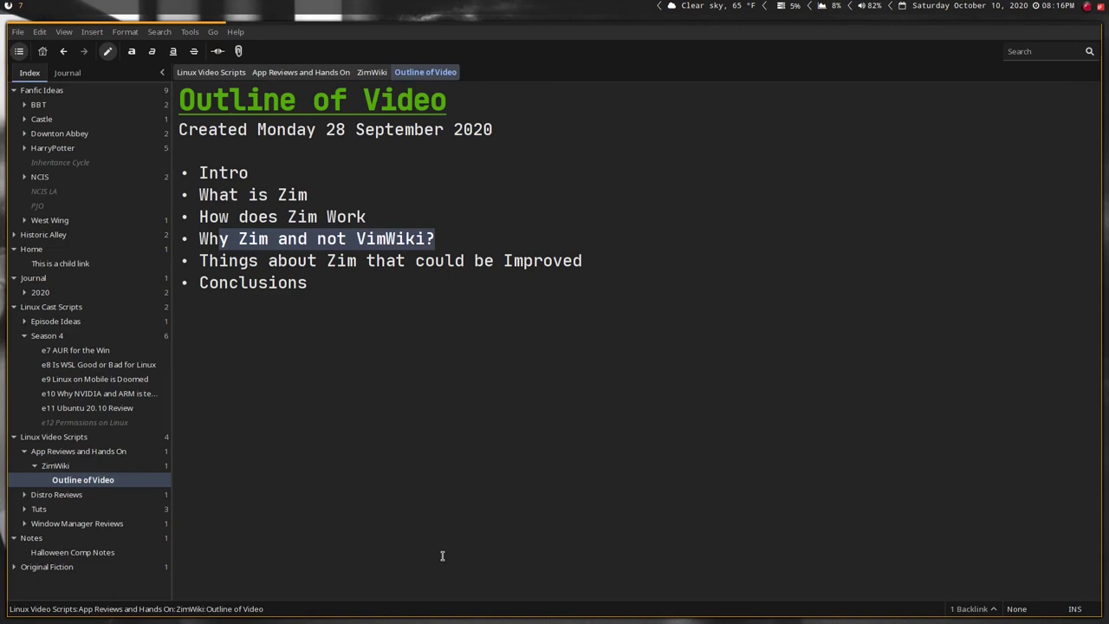
Select Notes in the Index pane to view that page
left_click(35, 538)
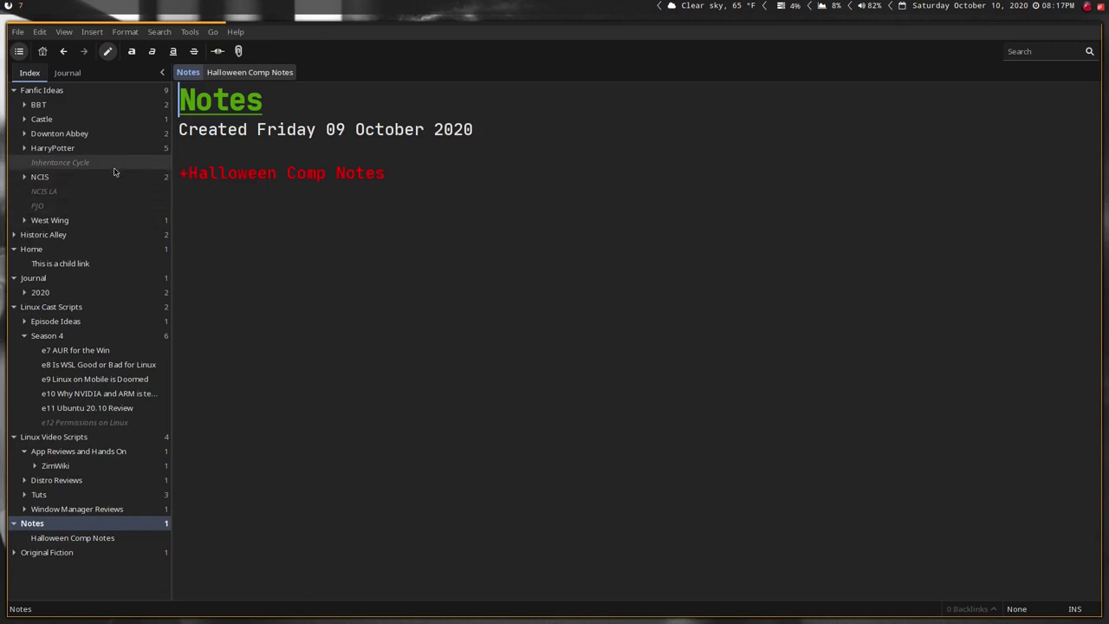
left_click(344, 242)
key("Return")
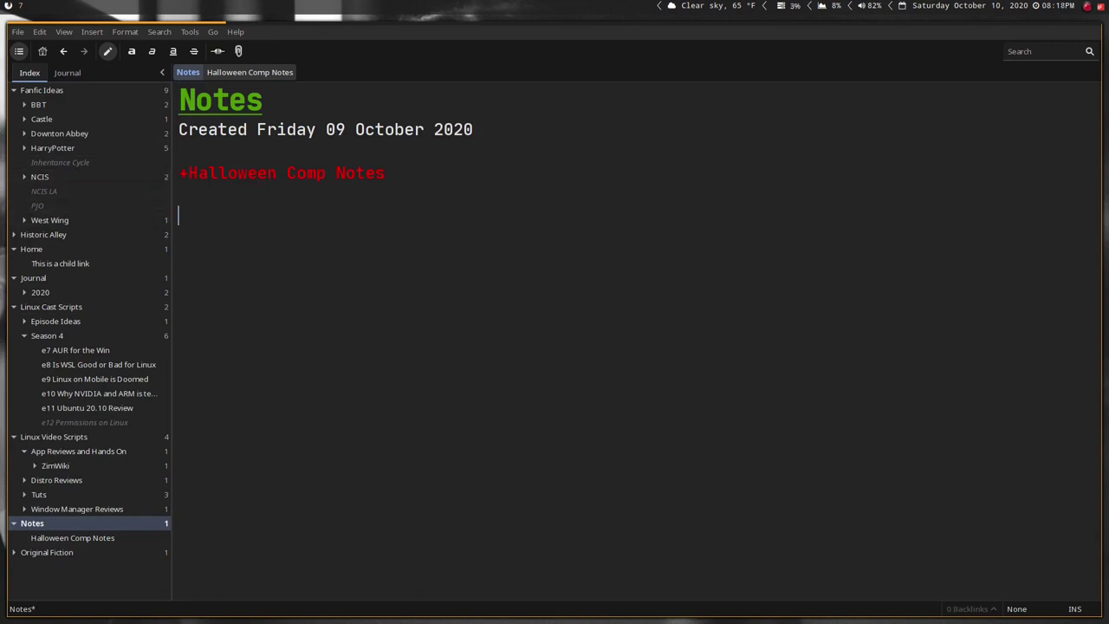
type("@tag")
key("Return")
left_click_drag(231, 216, 174, 215)
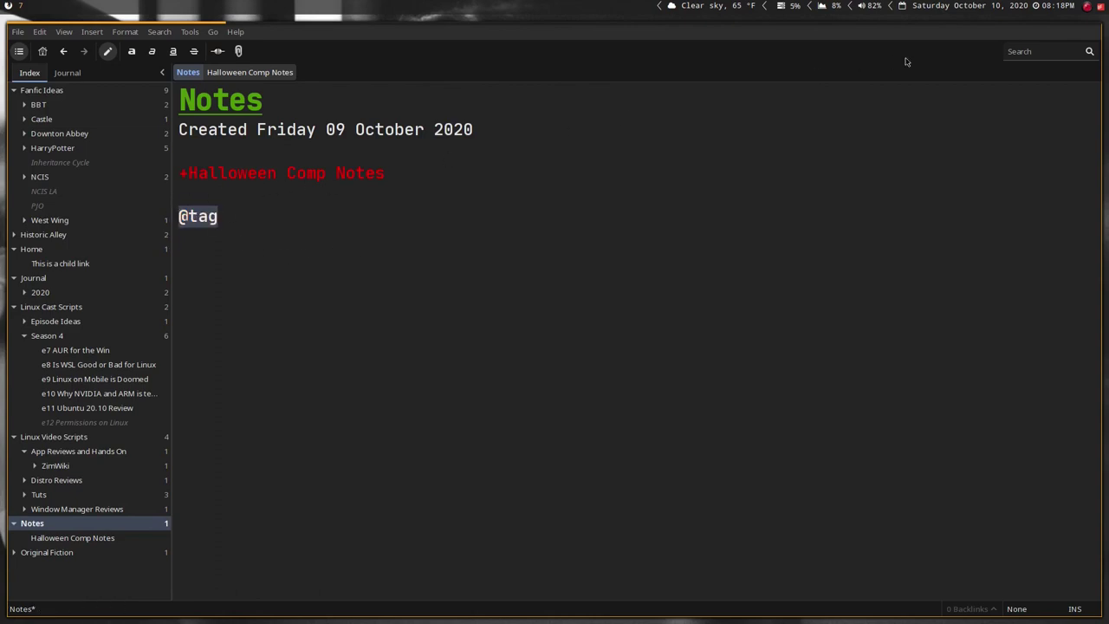
left_click(1014, 51)
left_click(536, 356)
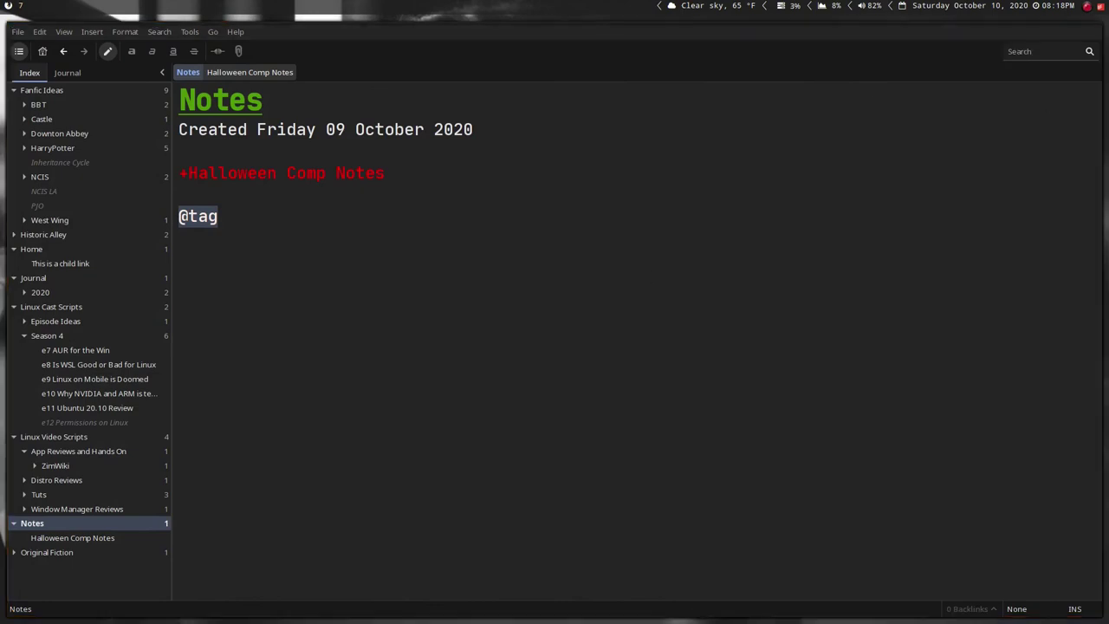